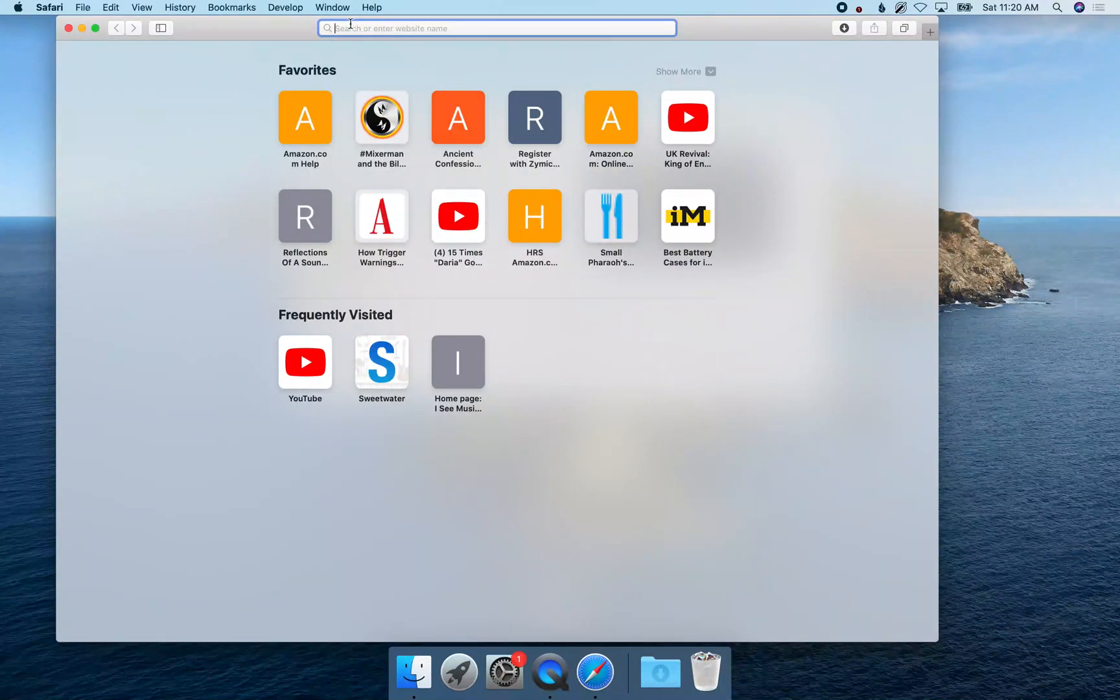
Open the pasted blog.imamusicmogul.com article on the Dr. Dre whistle sound full screen and go to its Dr. Dre Whistle Presets section.
{"action": "type", "text": "https://blog.imamusicmogul.com/2015/06/how-to-get-that-dr-dre-west-coast-whistle-sound/"}
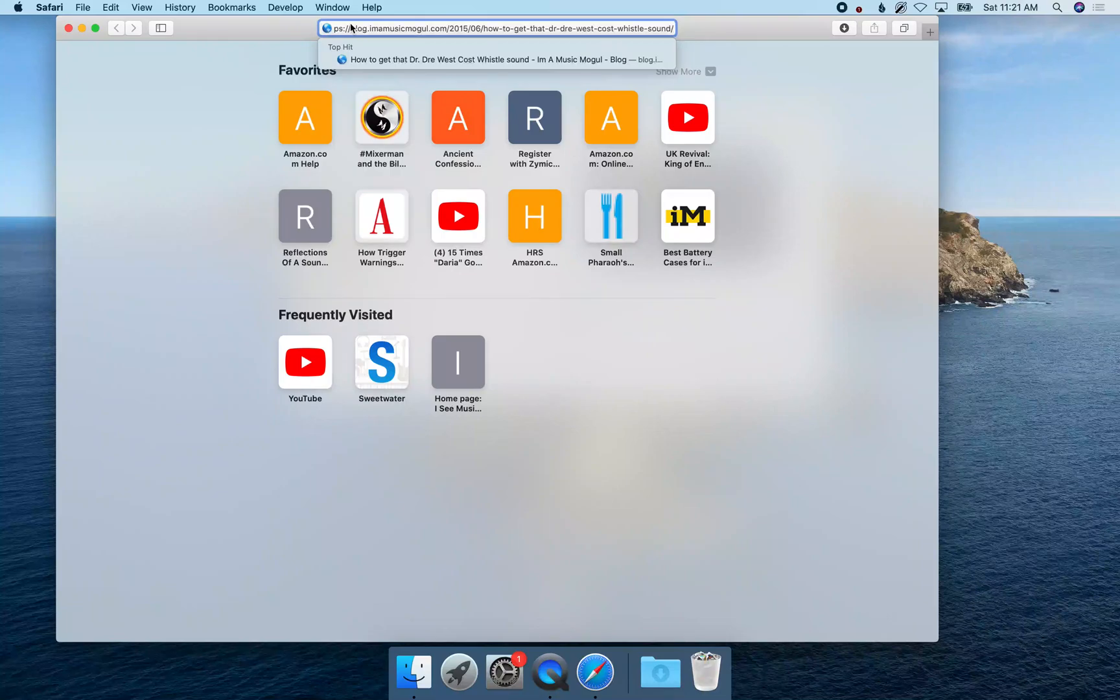
{"action": "key", "text": "Return"}
{"action": "key", "text": "ctrl+super+f"}
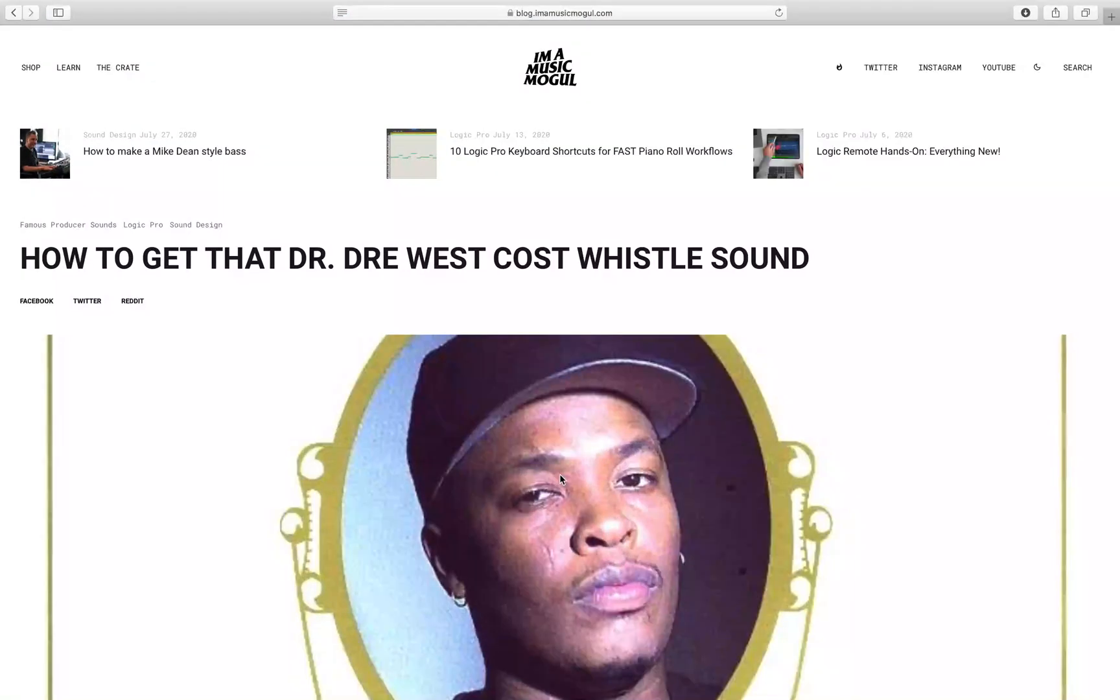
{"action": "mouse_move", "coordinate": [68, 72]}
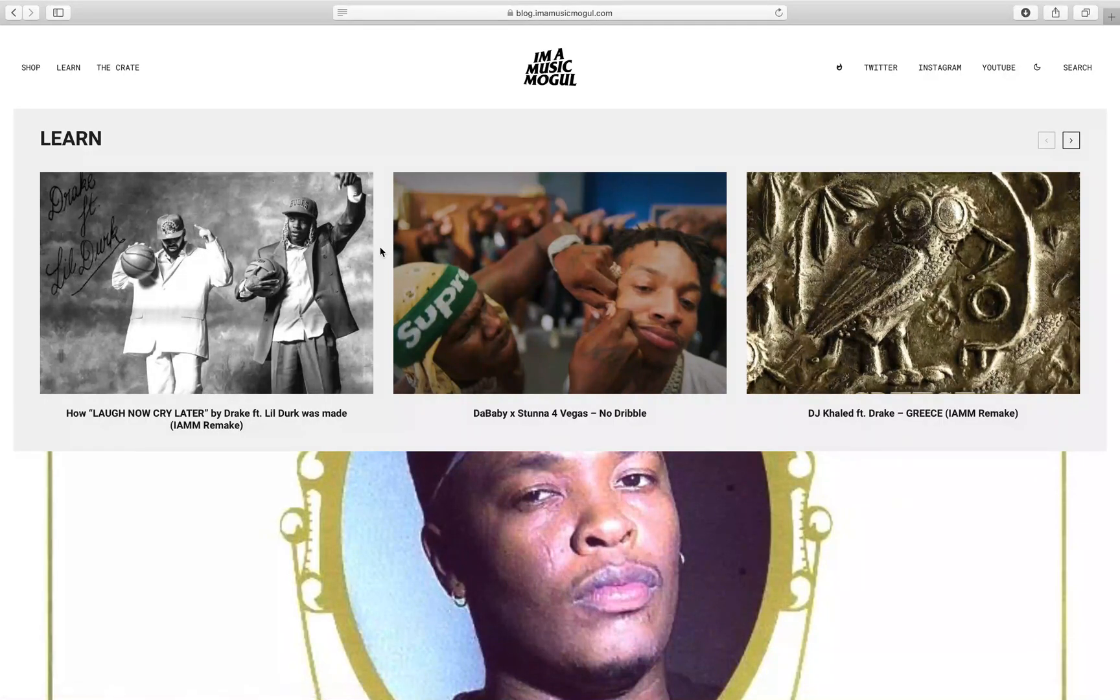
{"action": "scroll", "coordinate": [438, 255], "scroll_direction": "up", "scroll_amount": 9}
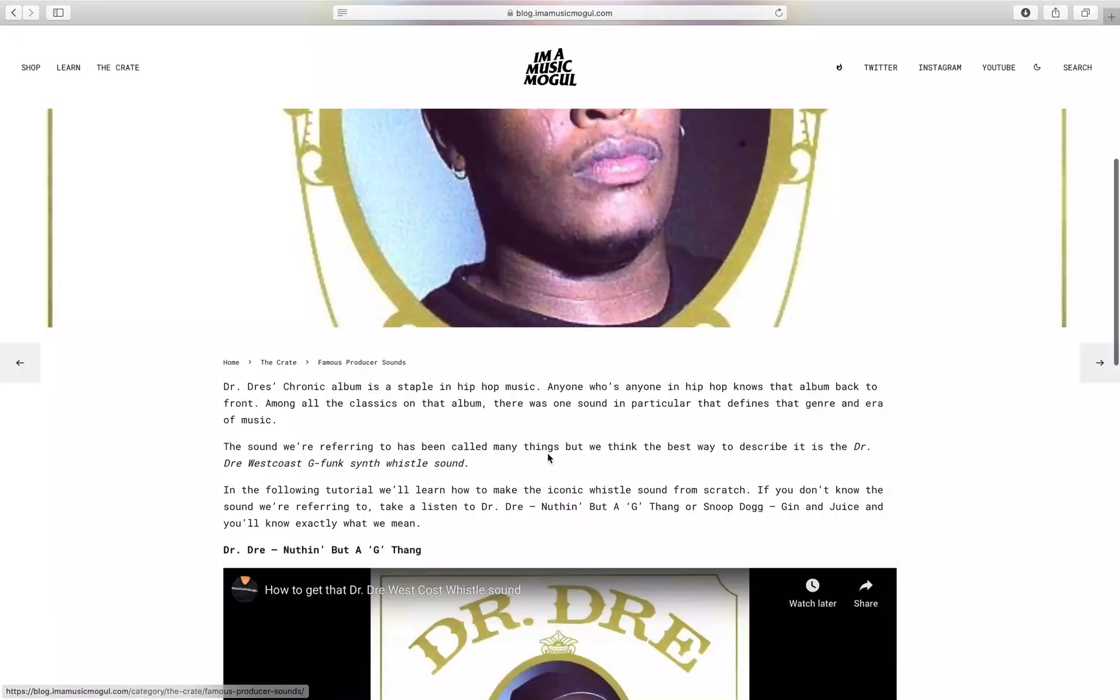
{"action": "scroll", "coordinate": [449, 453], "scroll_direction": "down", "scroll_amount": 4}
{"action": "scroll", "coordinate": [449, 453], "scroll_direction": "down", "scroll_amount": 6}
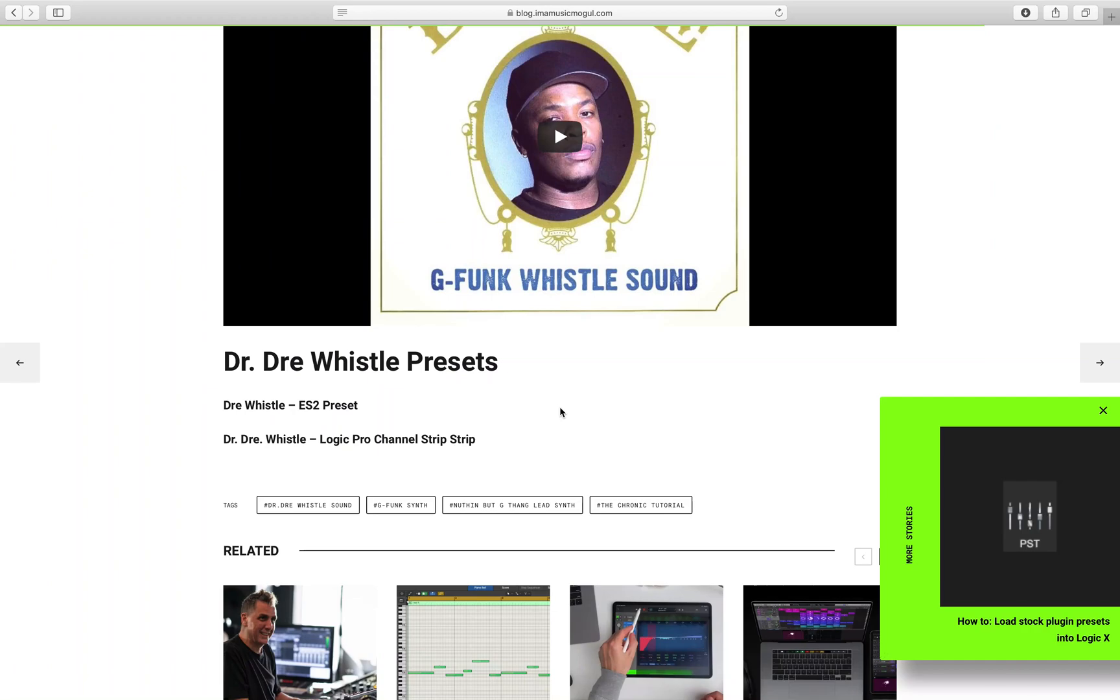
Download the Dre Whistle ES2 preset and the Dr. Dre Whistle Logic Pro channel strip.
{"action": "key", "text": "super+t"}
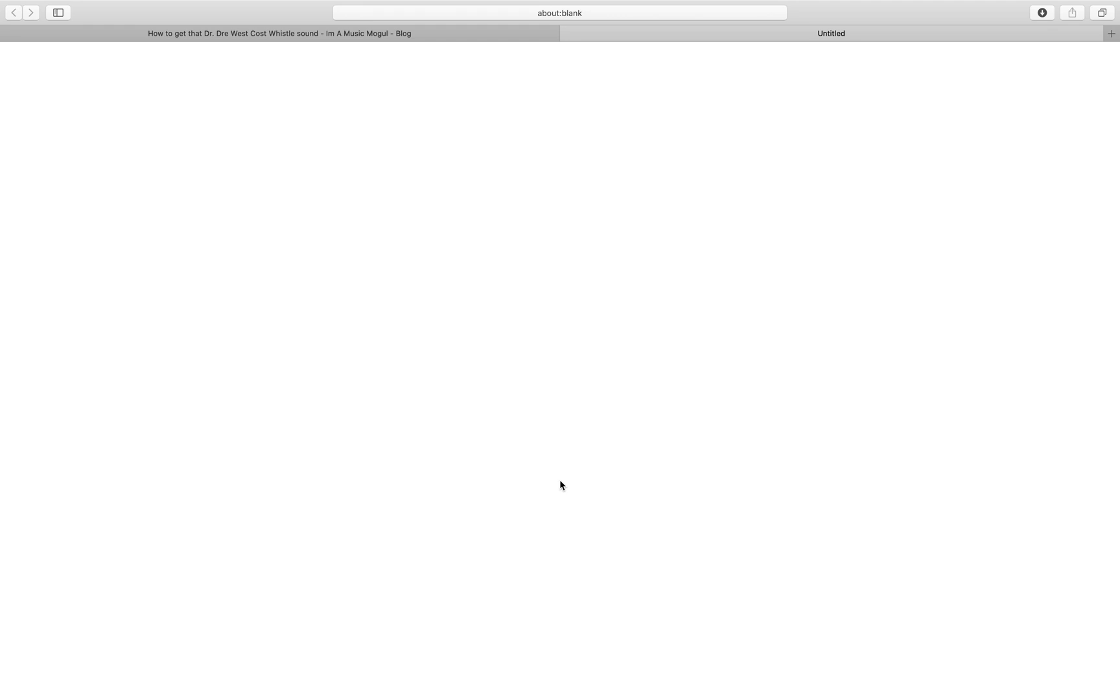
{"action": "key", "text": "super+w"}
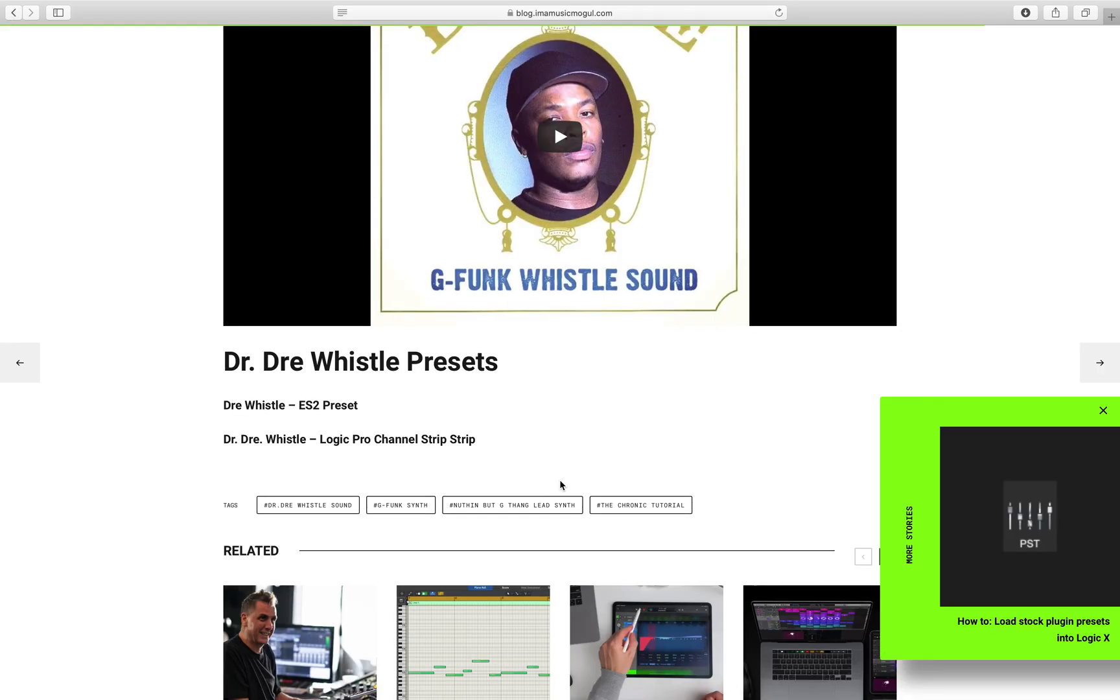
{"action": "left_click", "coordinate": [560, 441]}
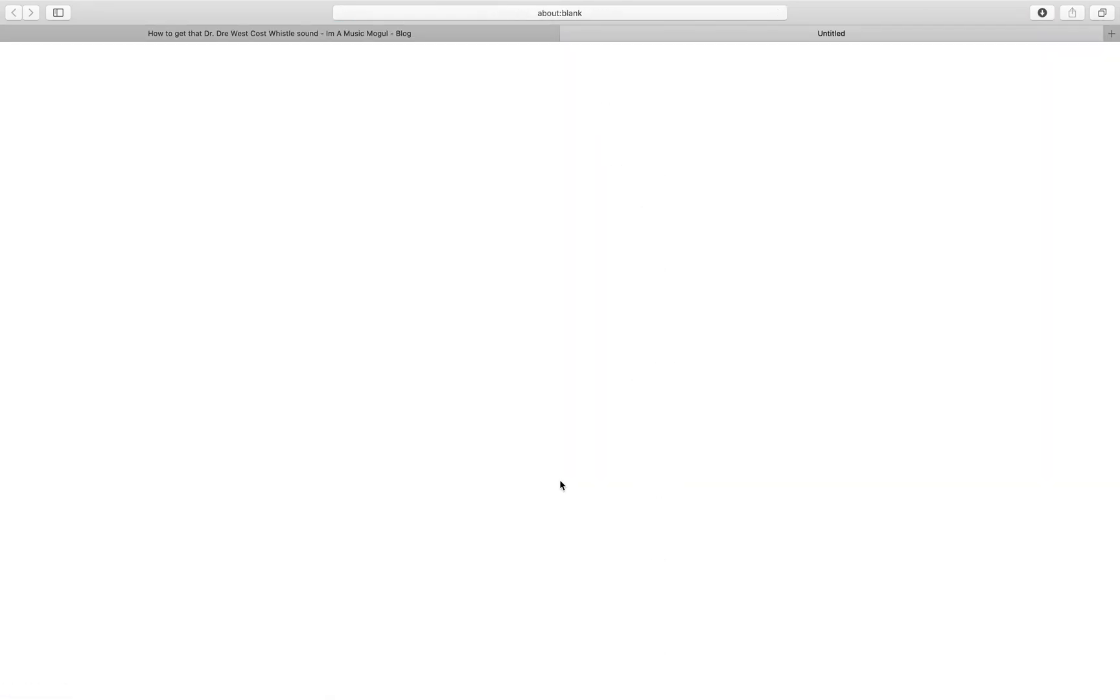
Switch to Finder, open the Downloads folder and select Dr+Dre+Whistle.cst to preview it.
{"action": "key", "text": "ctrl+Left"}
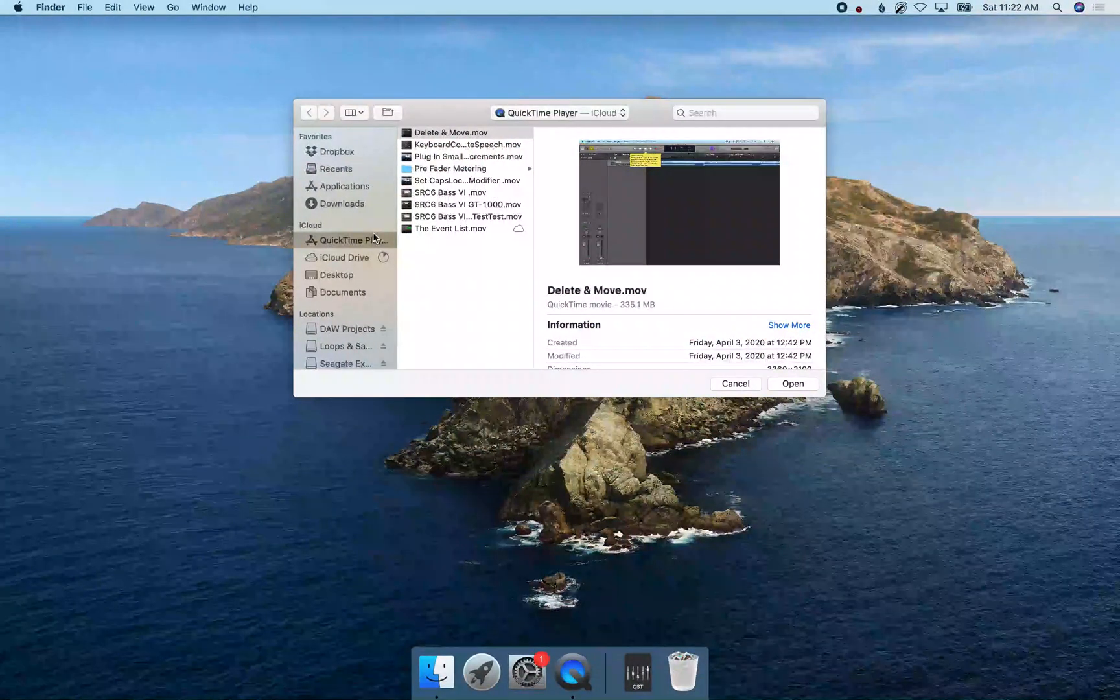
{"action": "key", "text": "alt+super+l"}
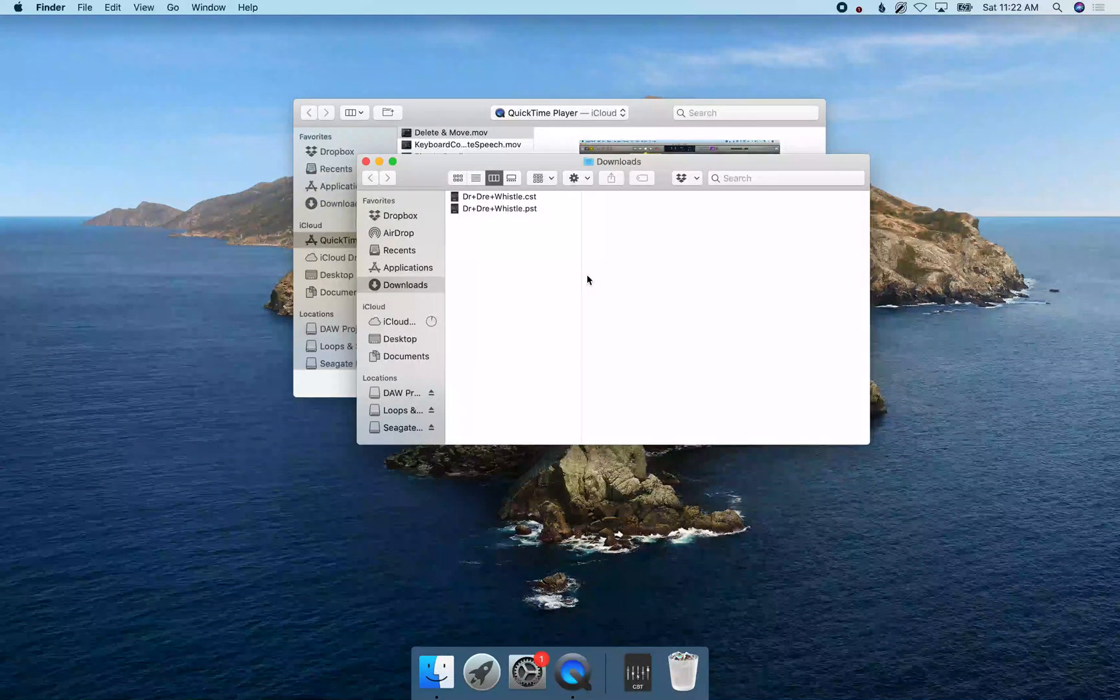
{"action": "left_click", "coordinate": [490, 197]}
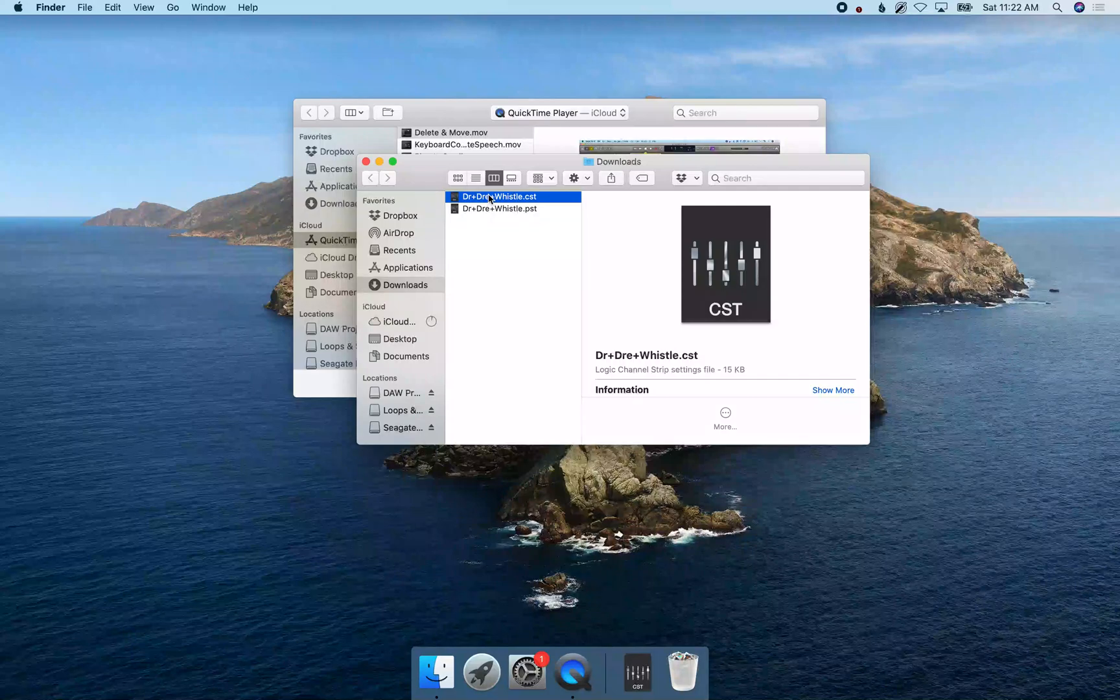
Rename Dr+Dre+Whistle.pst in Downloads to Dr+Dre+Whistle ES2.pst.
{"action": "left_click", "coordinate": [491, 209]}
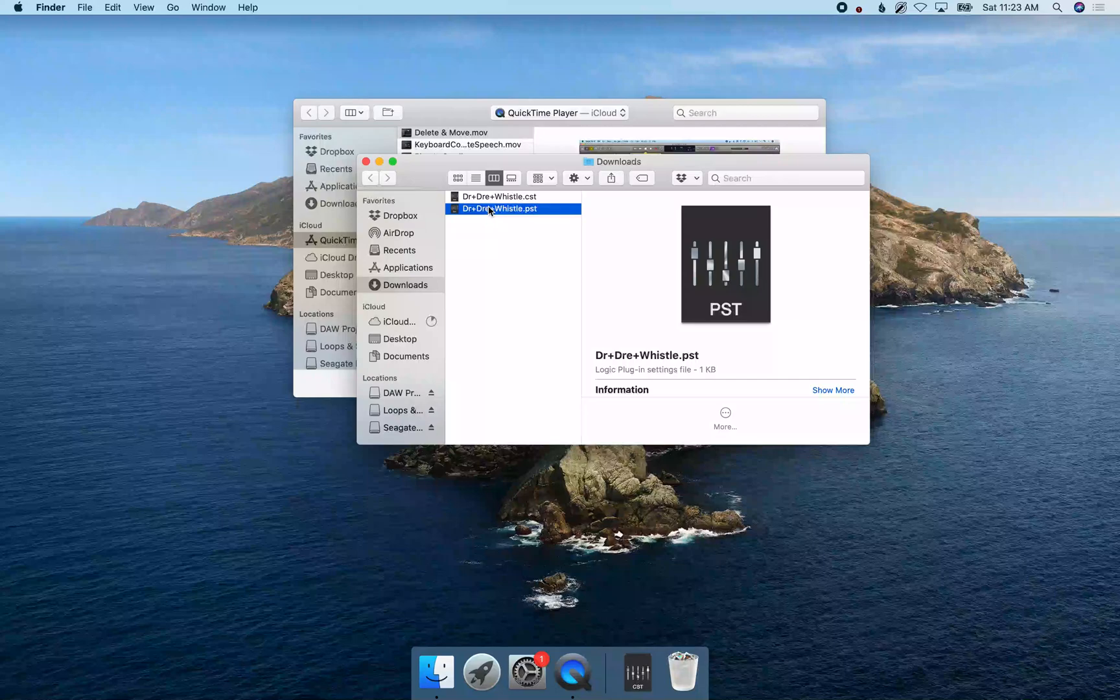
{"action": "left_click", "coordinate": [491, 210]}
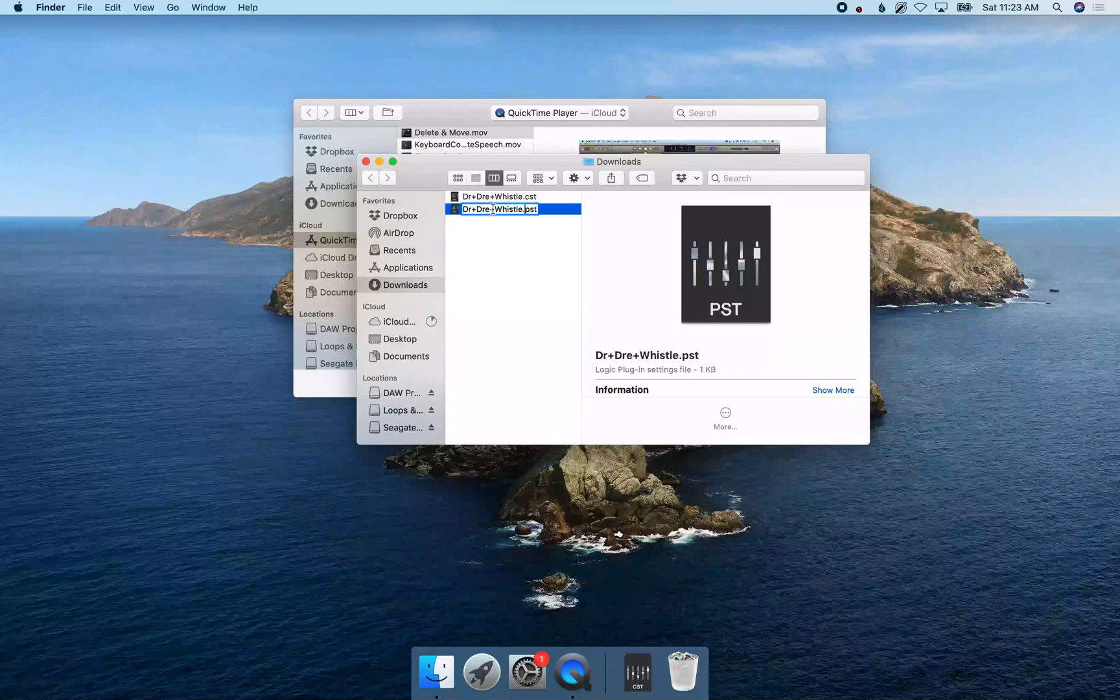
{"action": "key", "text": "Left"}
{"action": "key", "text": "Left"}
{"action": "type", "text": "ES2"}
{"action": "key", "text": "Return"}
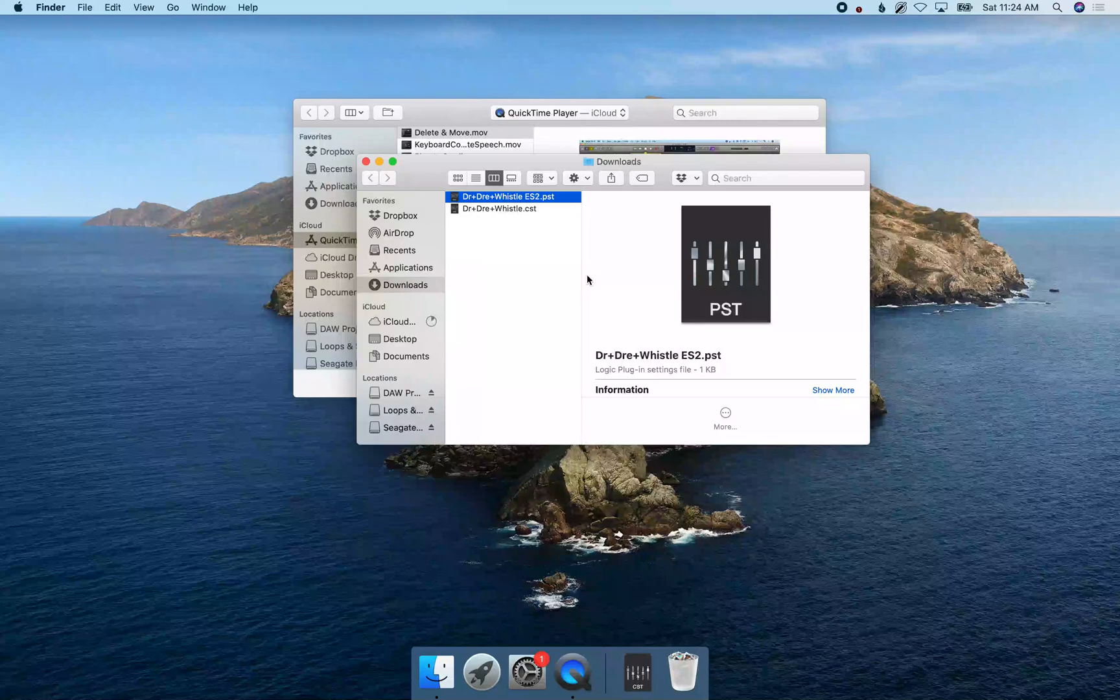
Select Dr+Dre+Whistle ES2.pst for copying and open the home folder's Music > Audio Music Apps folder in a new Finder window.
{"action": "left_click", "coordinate": [489, 209]}
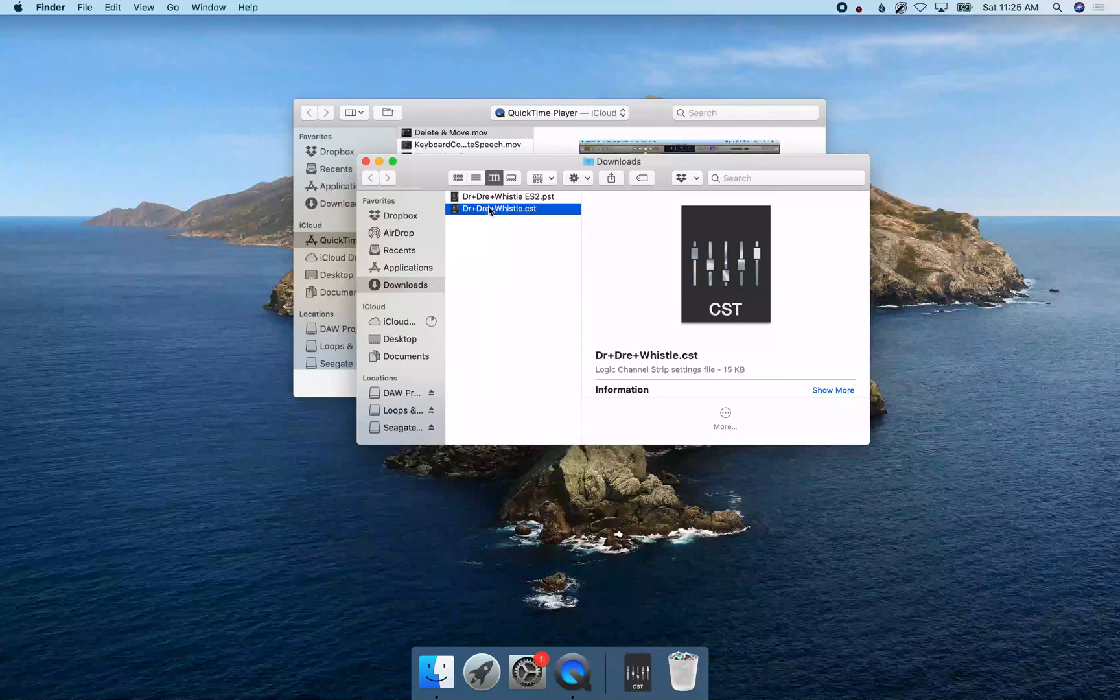
{"action": "left_click", "coordinate": [489, 197]}
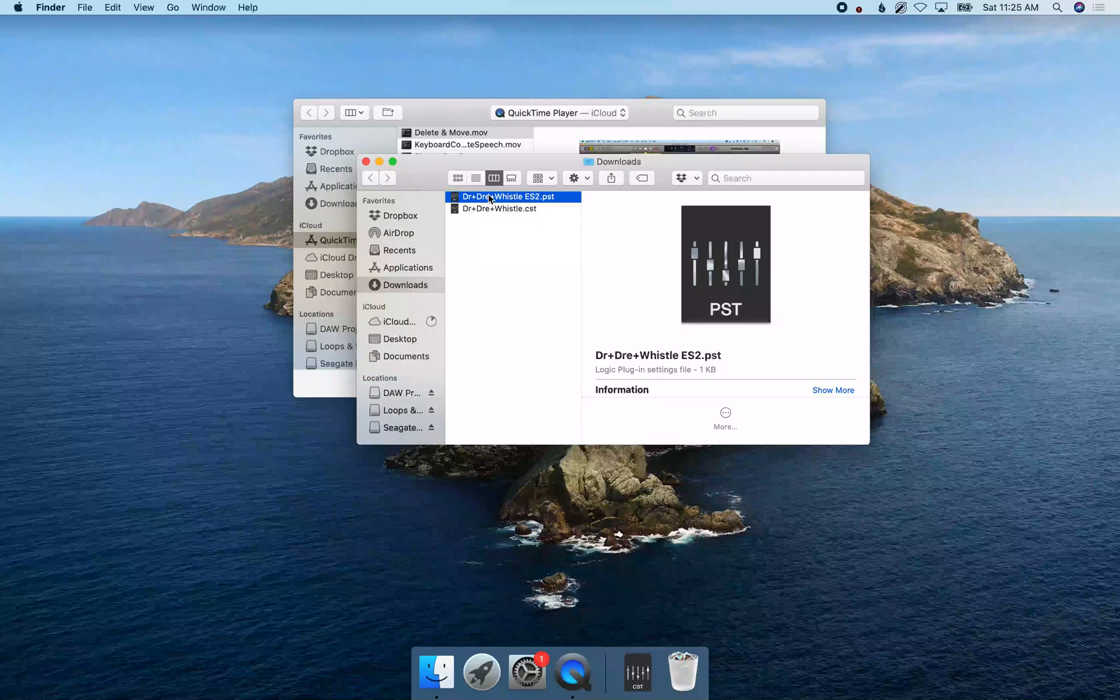
{"action": "key", "text": "super+n"}
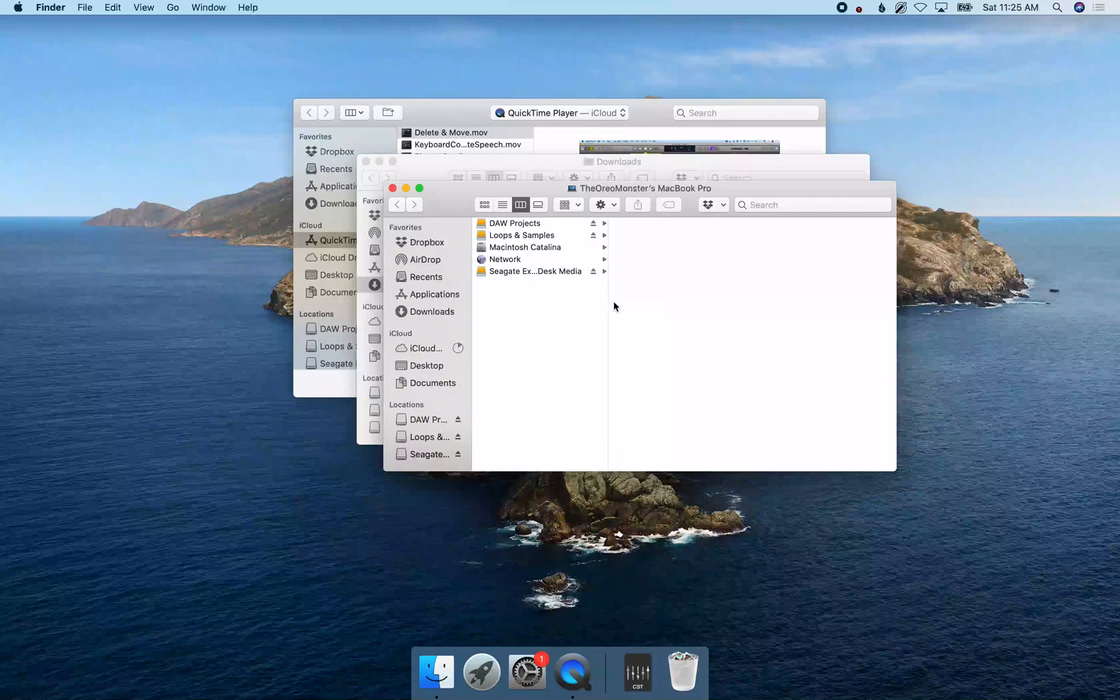
{"action": "key", "text": "super+shift+h"}
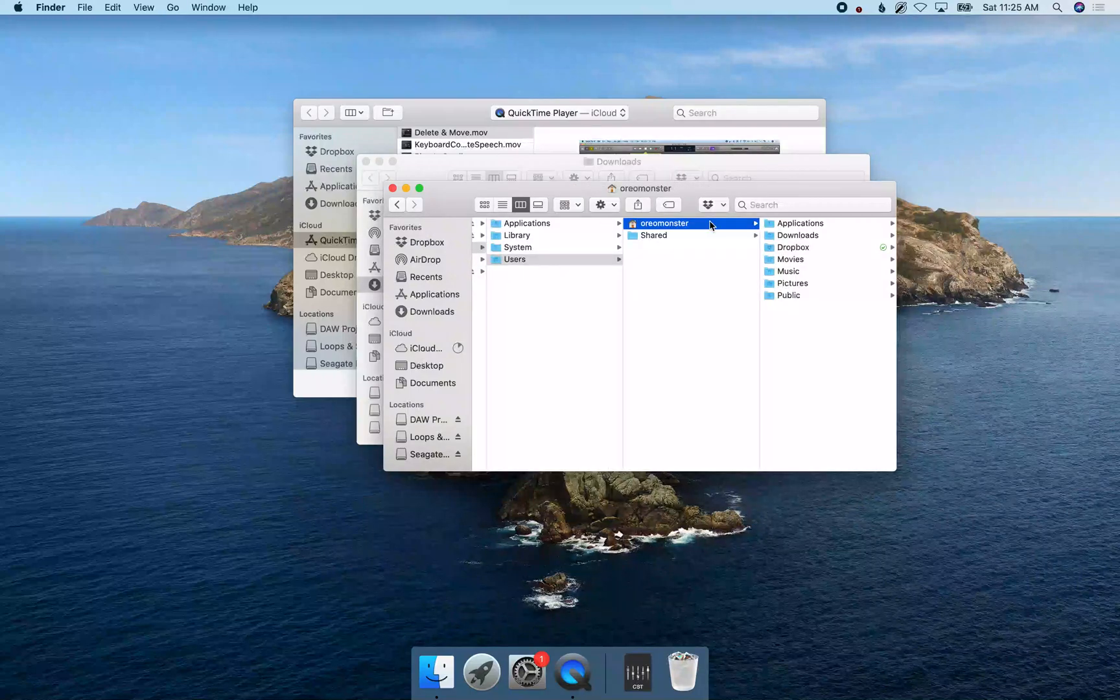
{"action": "key", "text": "Right"}
{"action": "key", "text": "m"}
{"action": "key", "text": "u"}
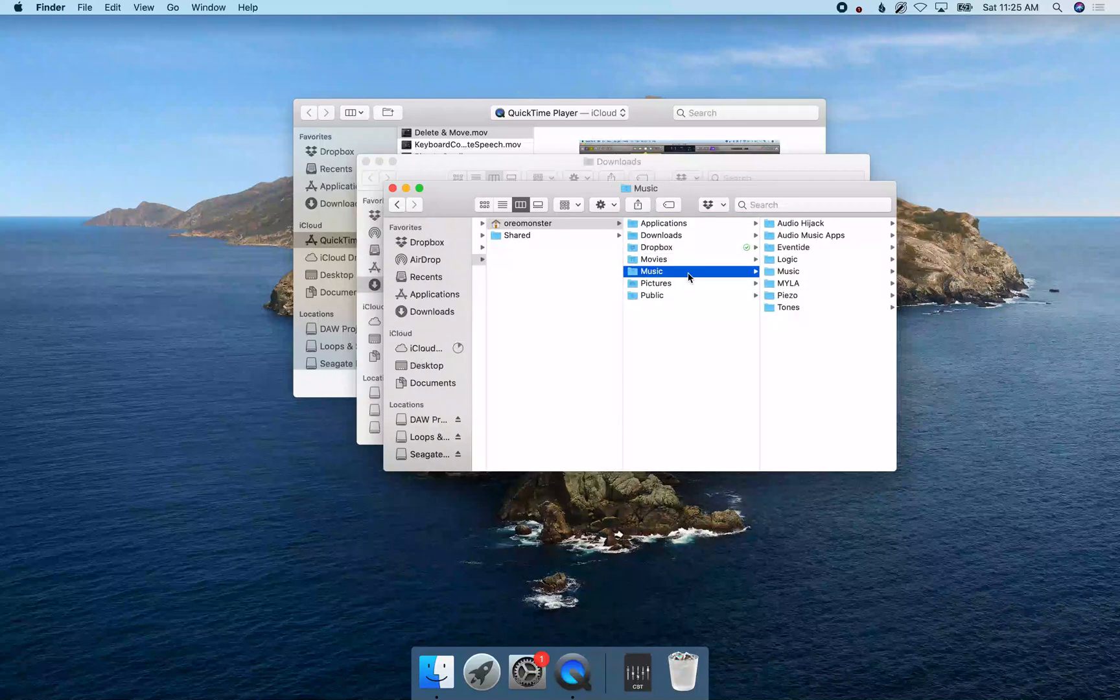
{"action": "key", "text": "Right"}
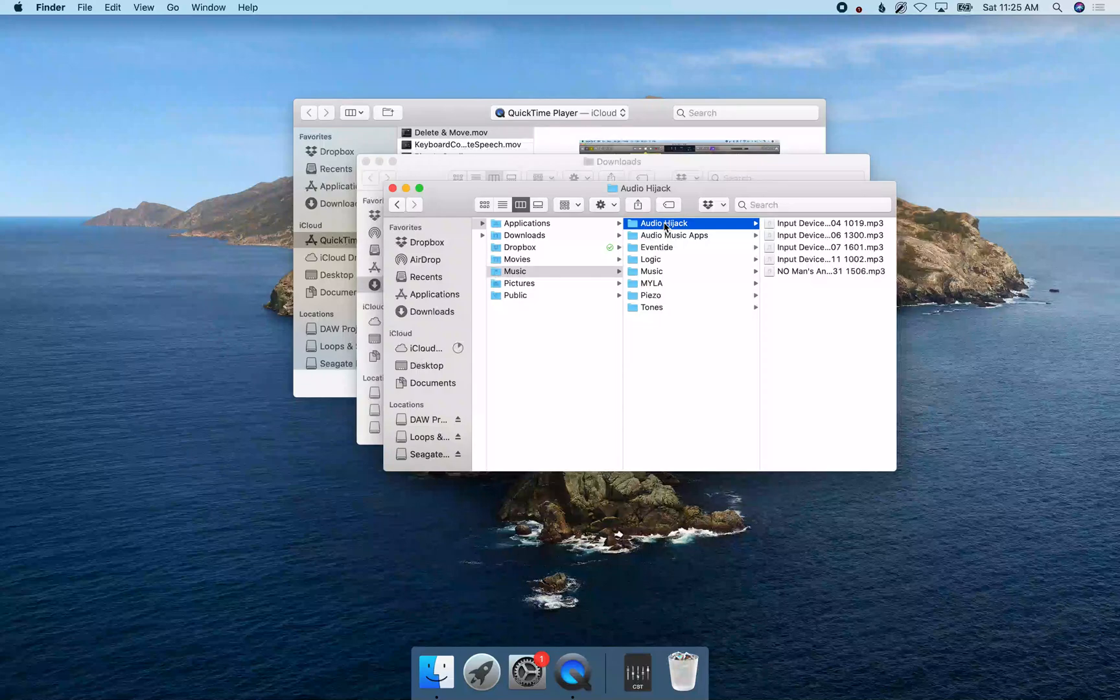
{"action": "left_click", "coordinate": [668, 236]}
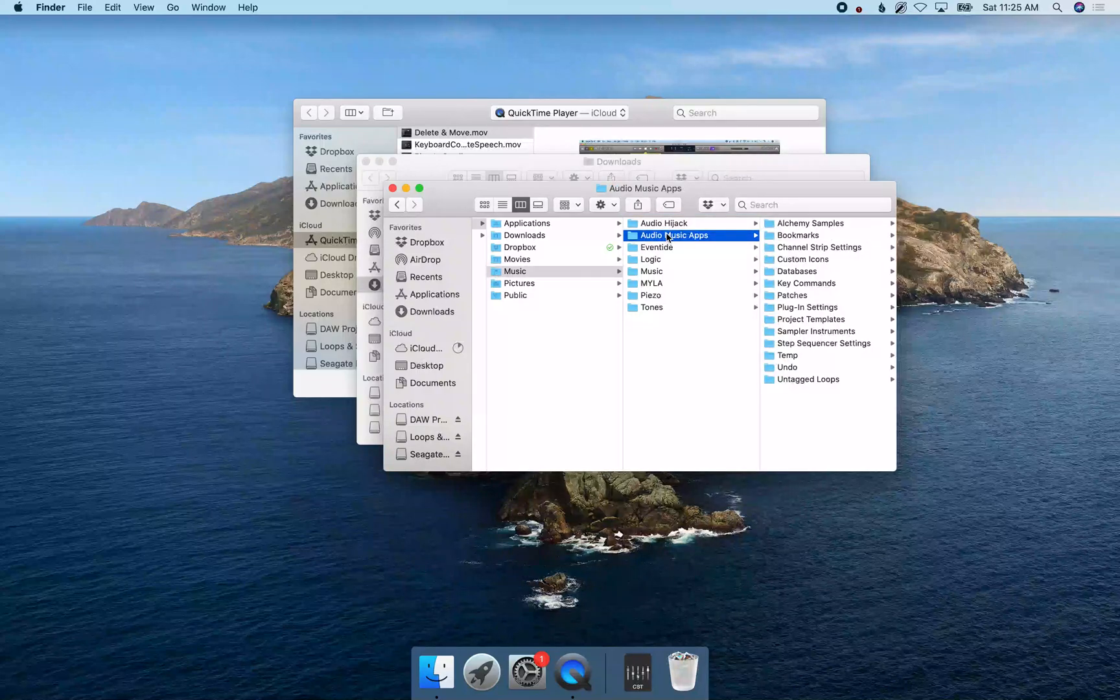
{"action": "key", "text": "Right"}
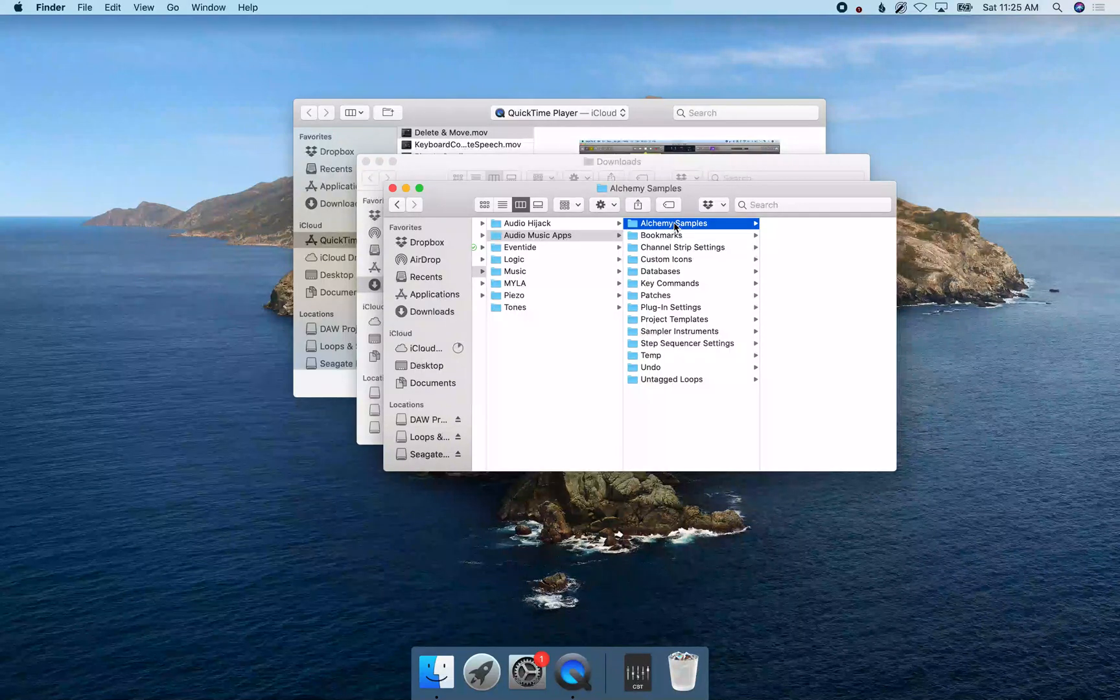
Place a copy of Dr+Dre+Whistle ES2.pst in the ES2 folder inside Plug-In Settings.
{"action": "key", "text": "Down"}
{"action": "key", "text": "Down"}
{"action": "key", "text": "Down"}
{"action": "key", "text": "Down"}
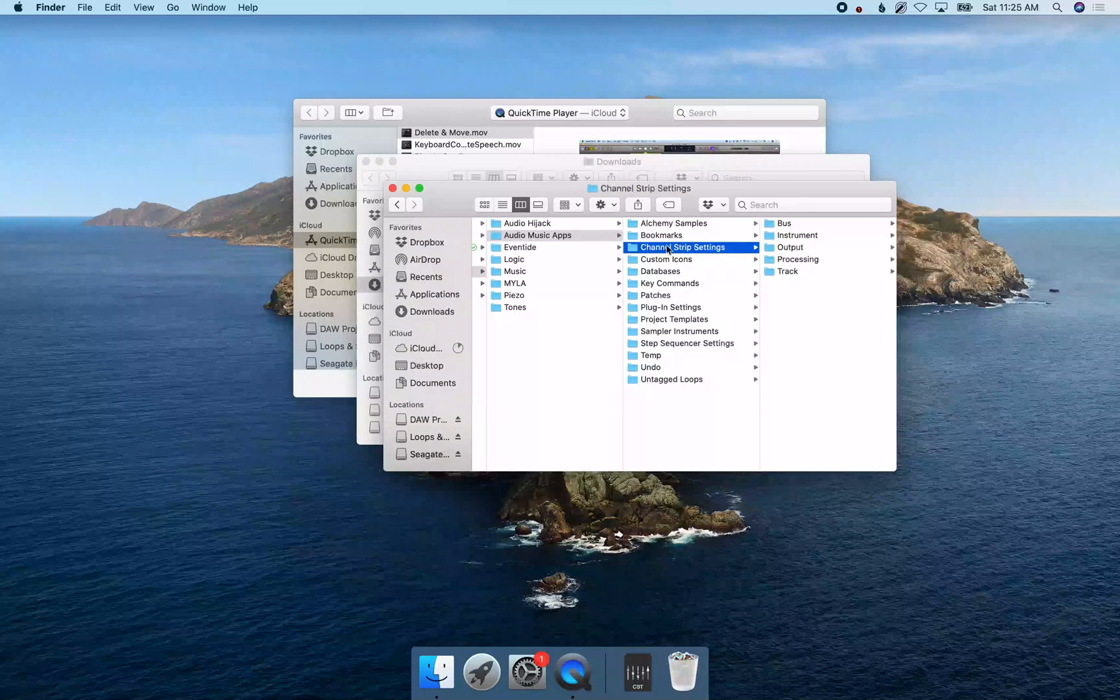
{"action": "key", "text": "Down"}
{"action": "key", "text": "Down"}
{"action": "key", "text": "Down"}
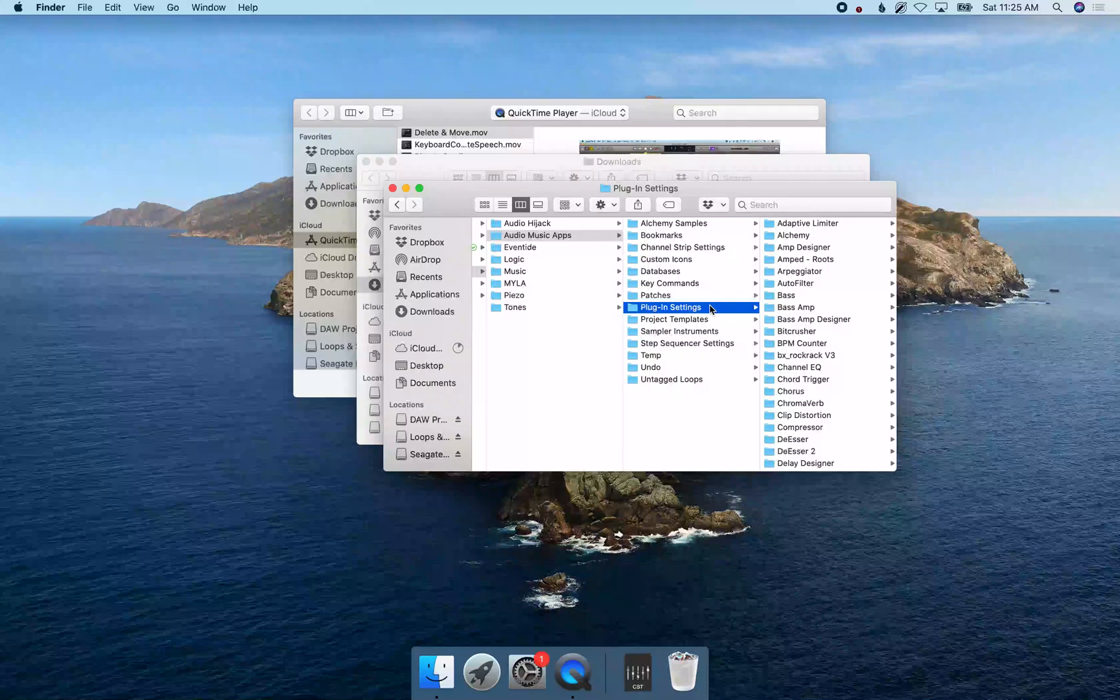
{"action": "key", "text": "Right"}
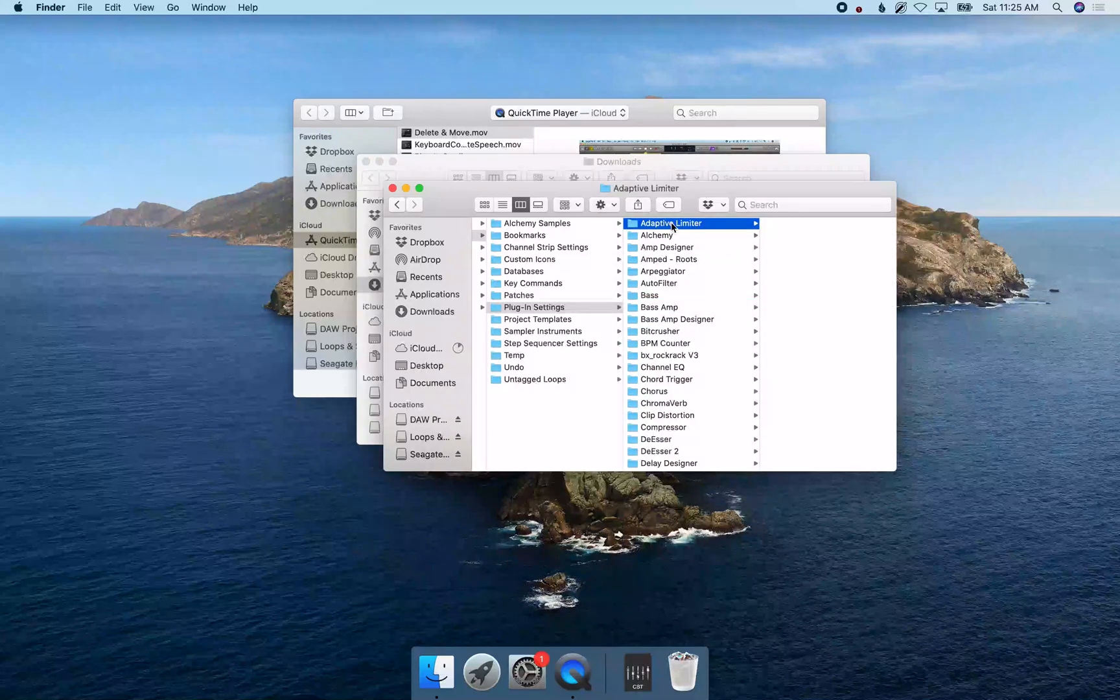
{"action": "key", "text": "Down"}
{"action": "key", "text": "Down"}
{"action": "key", "text": "Down"}
{"action": "key", "text": "Down"}
{"action": "key", "text": "Down"}
{"action": "key", "text": "Down"}
{"action": "key", "text": "Down"}
{"action": "key", "text": "Down"}
{"action": "key", "text": "Down"}
{"action": "key", "text": "Down"}
{"action": "key", "text": "Down"}
{"action": "key", "text": "Down"}
{"action": "key", "text": "Down"}
{"action": "key", "text": "Down"}
{"action": "key", "text": "Down"}
{"action": "key", "text": "Down"}
{"action": "key", "text": "Down"}
{"action": "key", "text": "Down"}
{"action": "key", "text": "Down"}
{"action": "key", "text": "Down"}
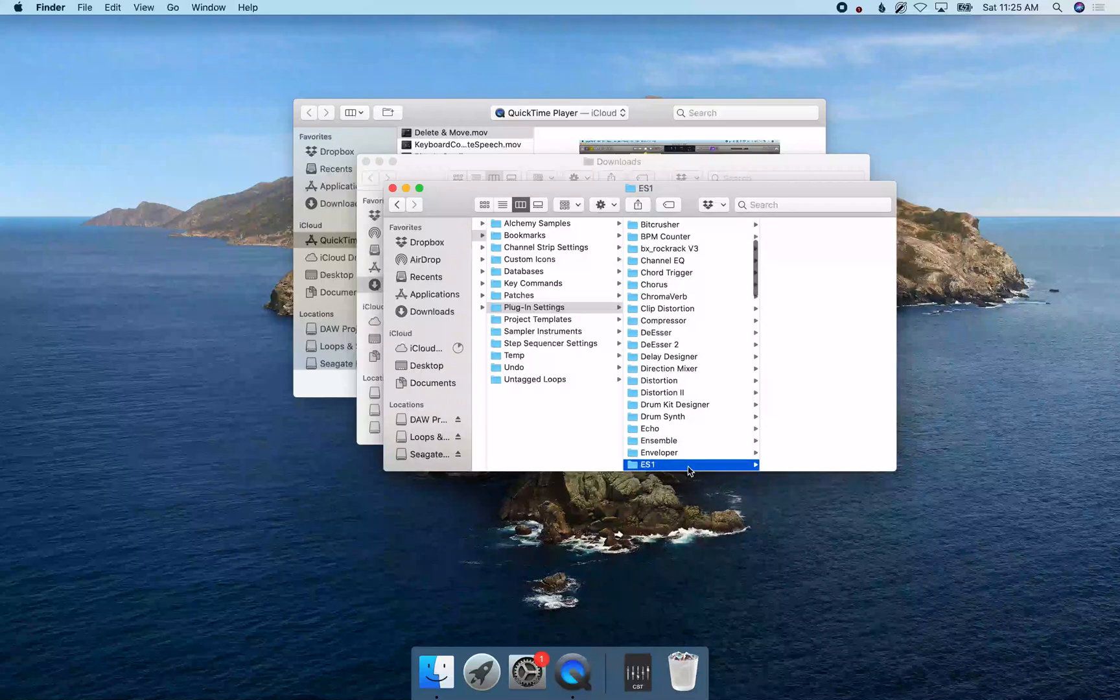
{"action": "key", "text": "Down"}
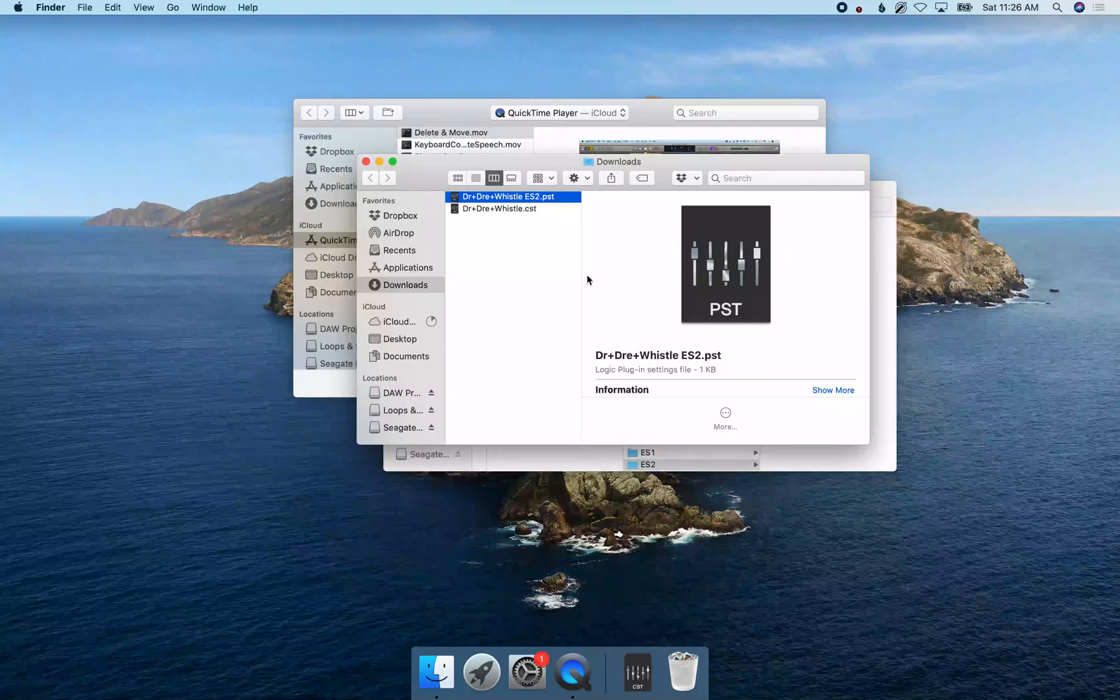
Select Dr+Dre+Whistle.cst in Downloads for copying and go to the Channel Strip Settings folder in Audio Music Apps.
{"action": "left_click", "coordinate": [489, 210]}
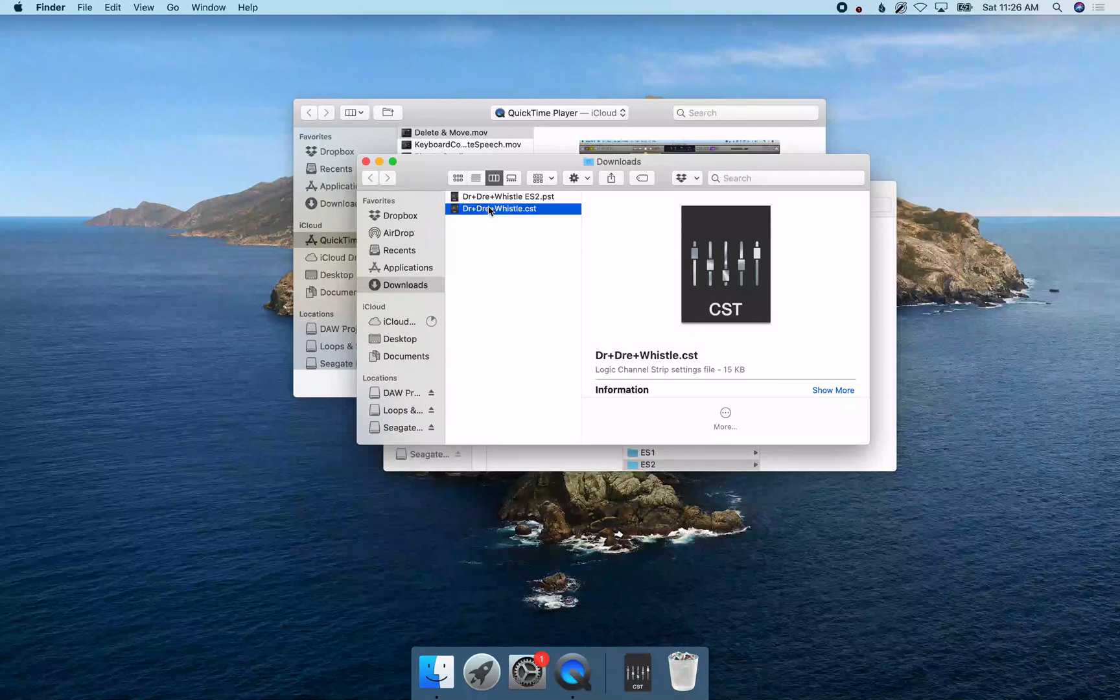
{"action": "key", "text": "super+grave"}
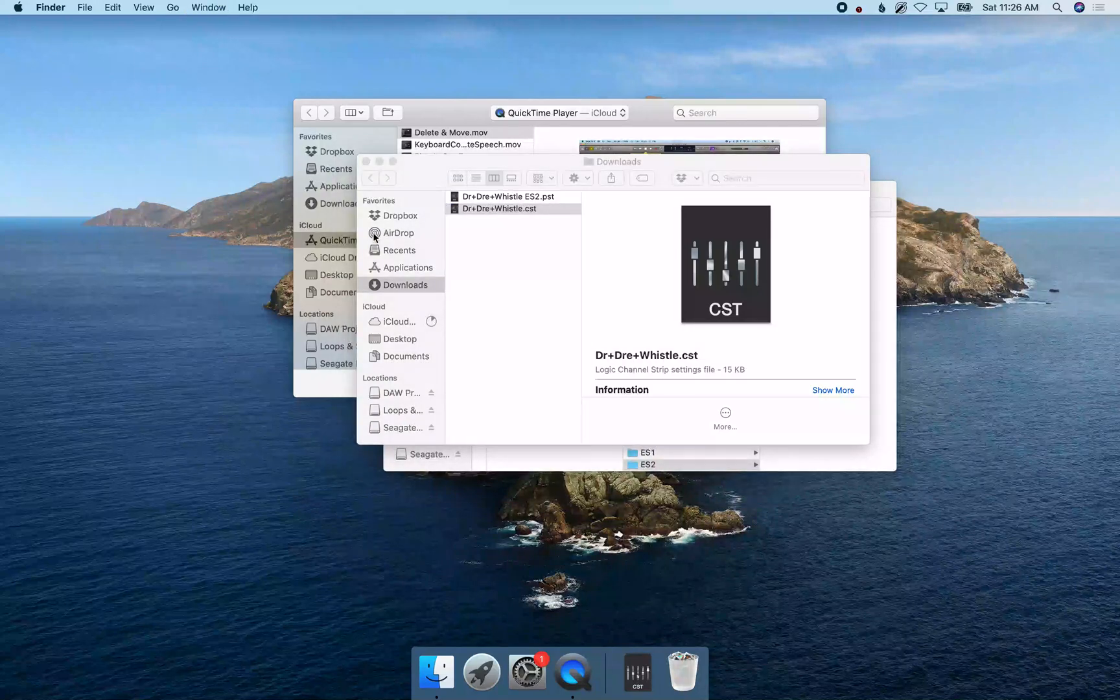
{"action": "left_click", "coordinate": [689, 464]}
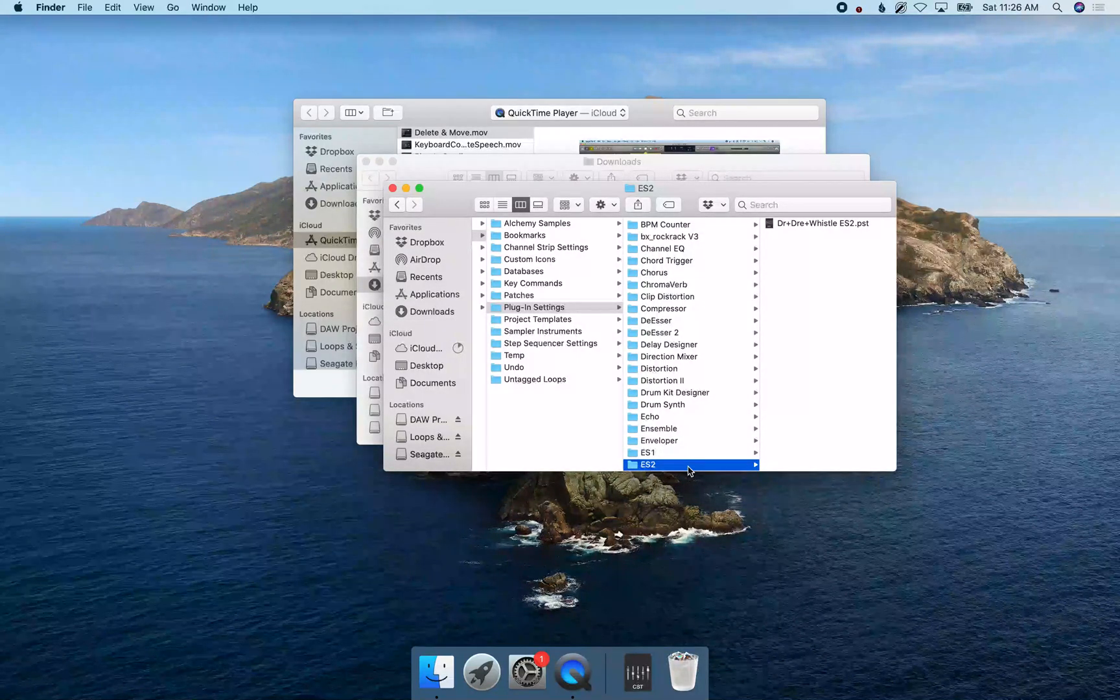
{"action": "key", "text": "Left"}
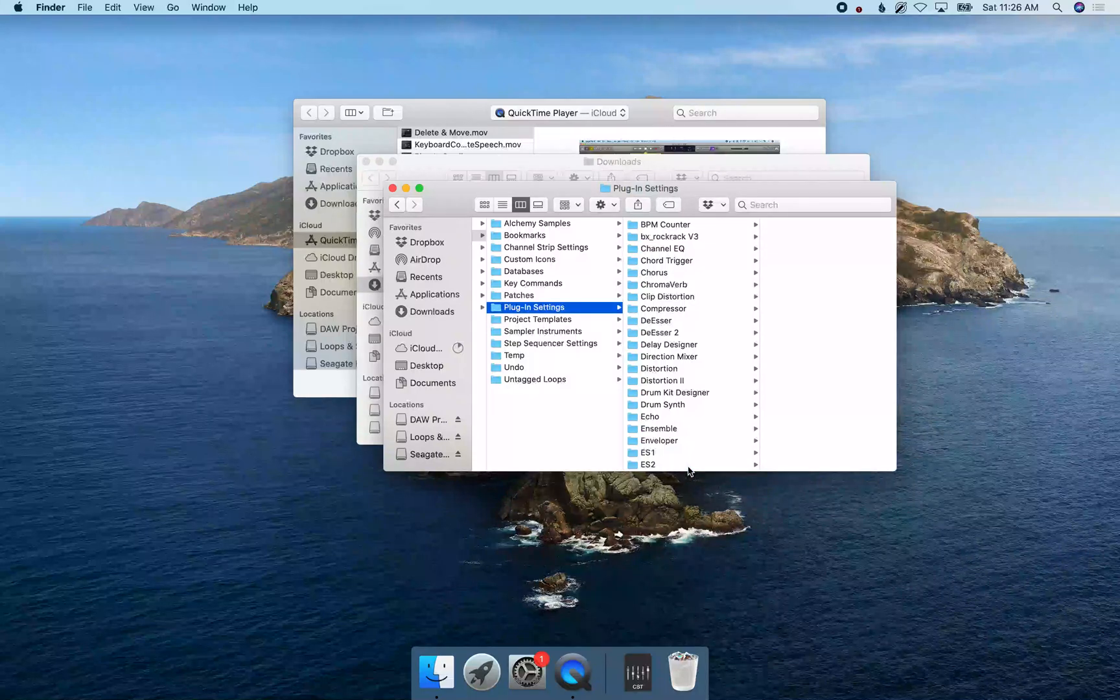
{"action": "key", "text": "Up"}
{"action": "key", "text": "Up"}
{"action": "key", "text": "Up"}
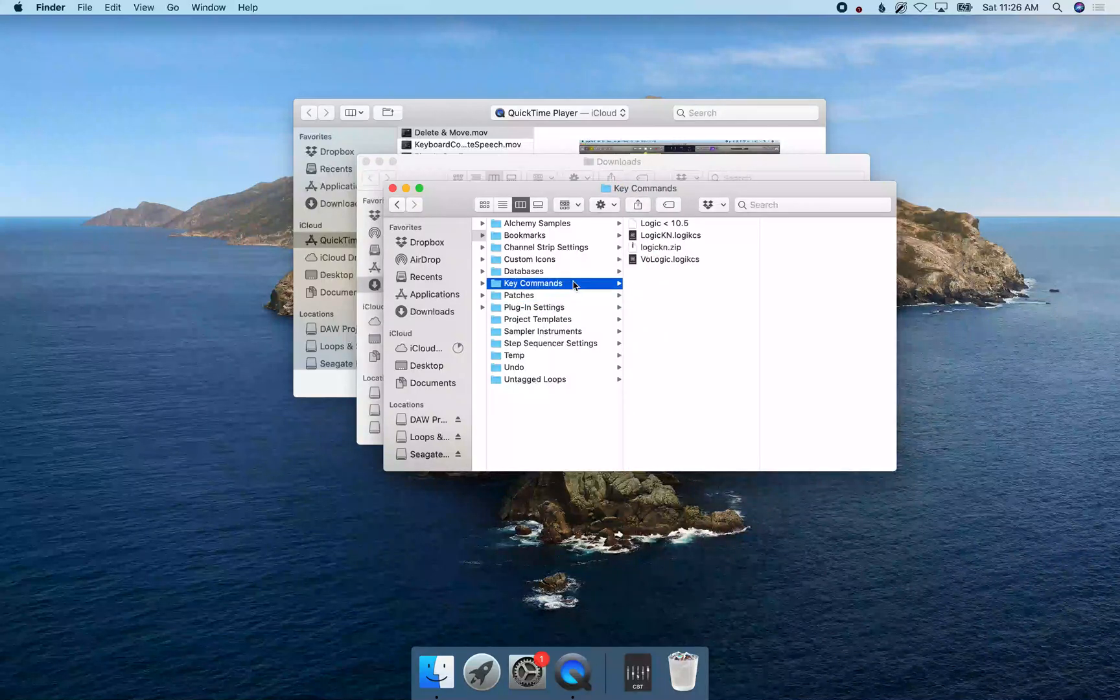
{"action": "key", "text": "Up"}
{"action": "key", "text": "Up"}
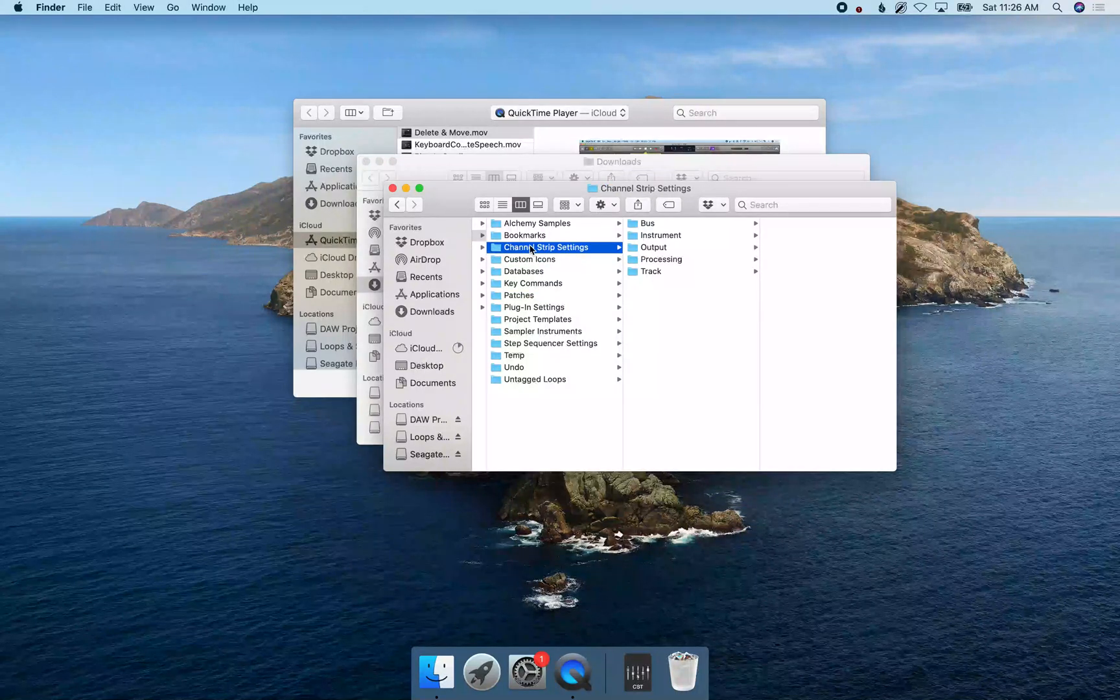
Examine the subfolders of the Patches folder and return to Channel Strip Settings.
{"action": "key", "text": "Down"}
{"action": "key", "text": "Down"}
{"action": "key", "text": "Down"}
{"action": "key", "text": "Down"}
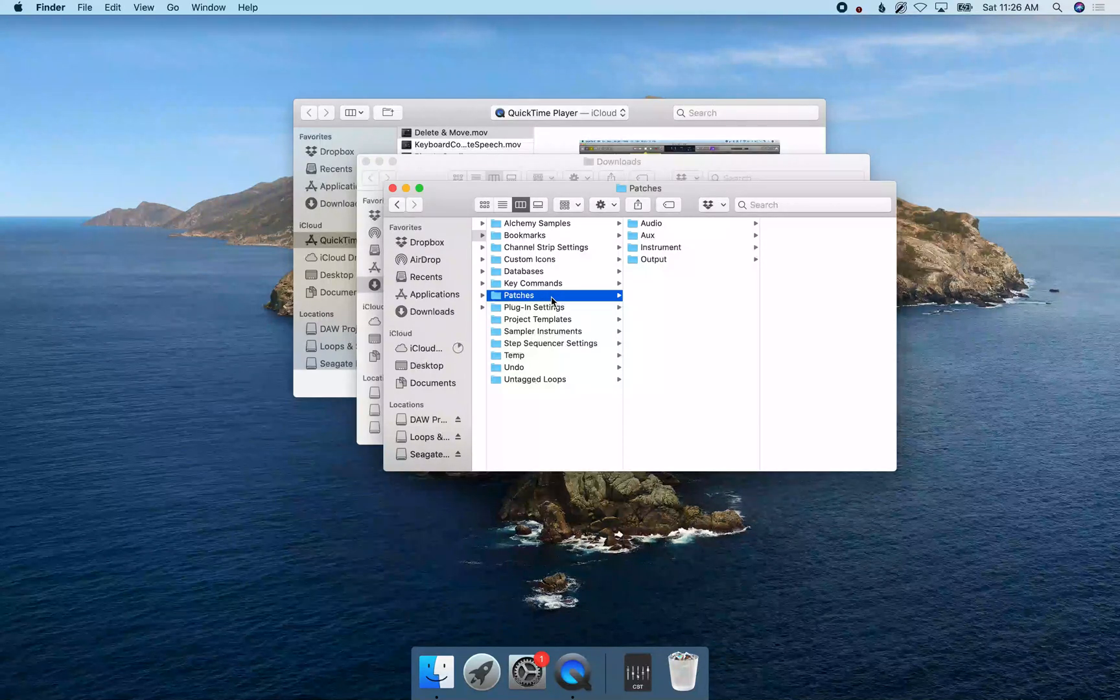
{"action": "key", "text": "Up"}
{"action": "key", "text": "Up"}
{"action": "key", "text": "Up"}
{"action": "key", "text": "Up"}
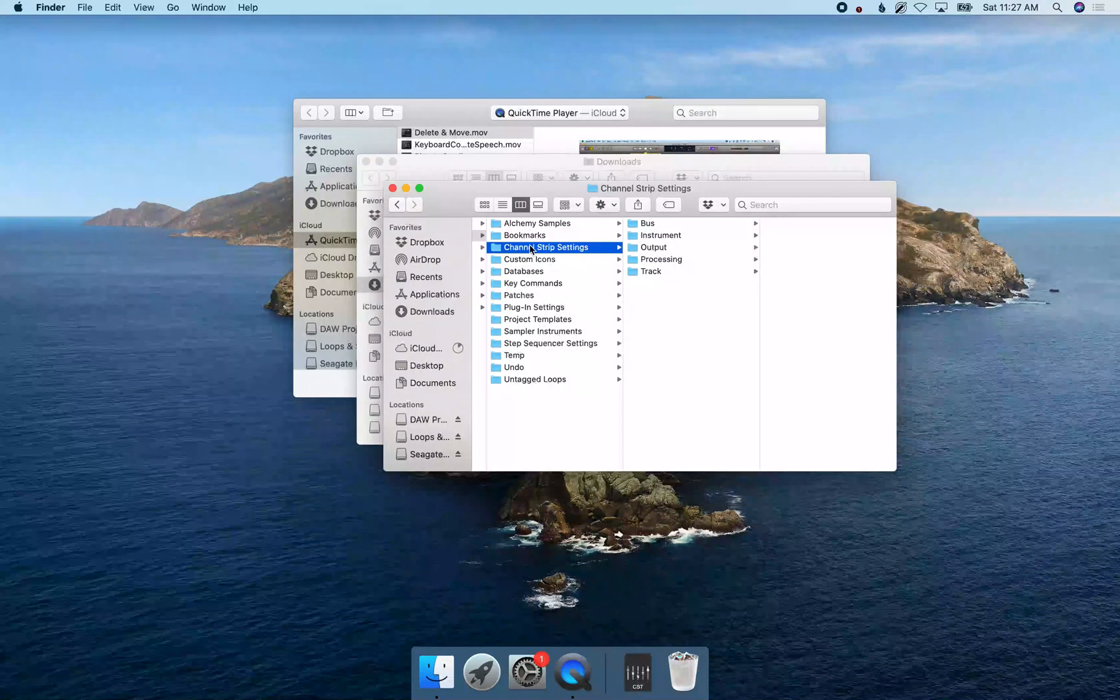
Examine the Bus, Output, Processing and Track folders inside Channel Strip Settings.
{"action": "left_click", "coordinate": [648, 224]}
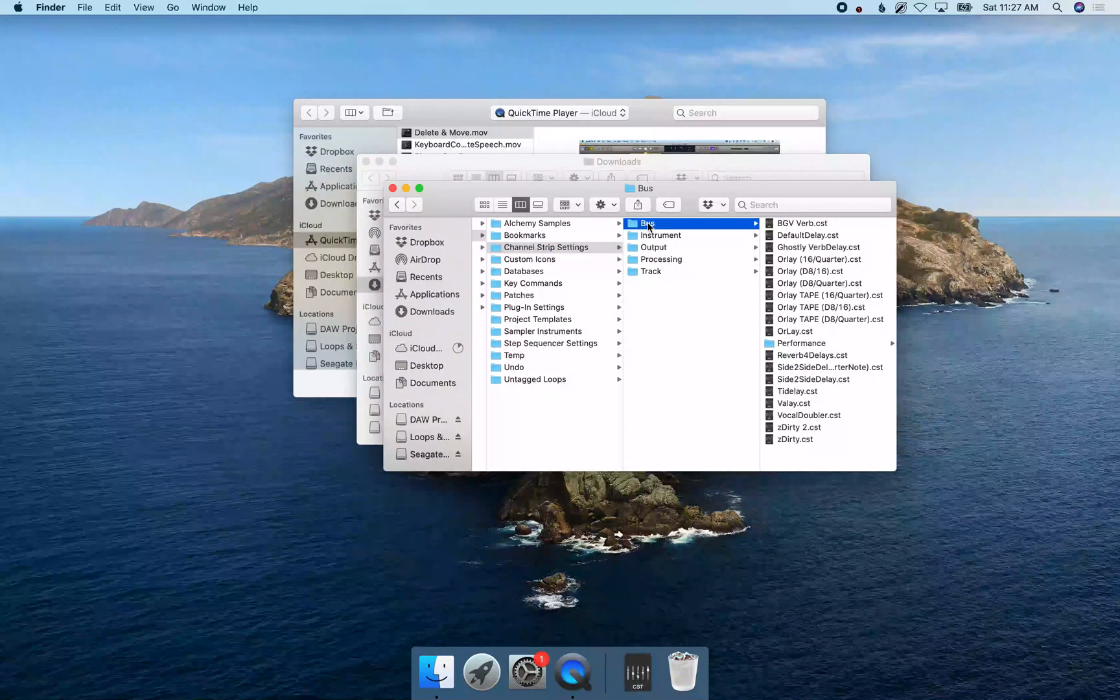
{"action": "key", "text": "Down"}
{"action": "left_click", "coordinate": [689, 251]}
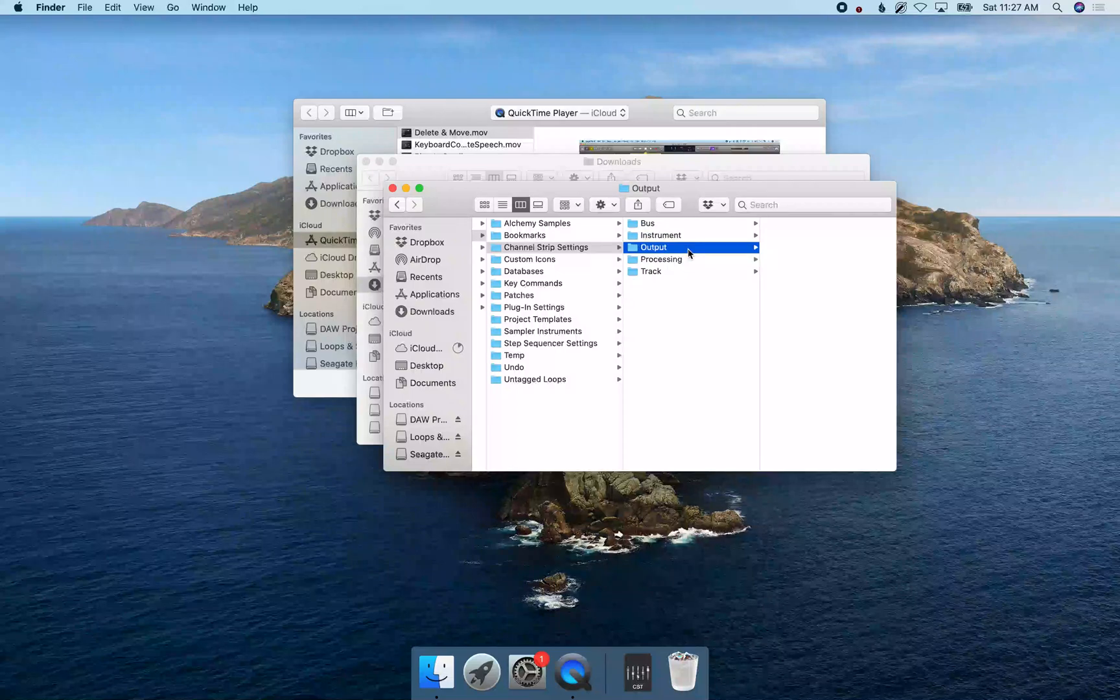
{"action": "left_click", "coordinate": [689, 263]}
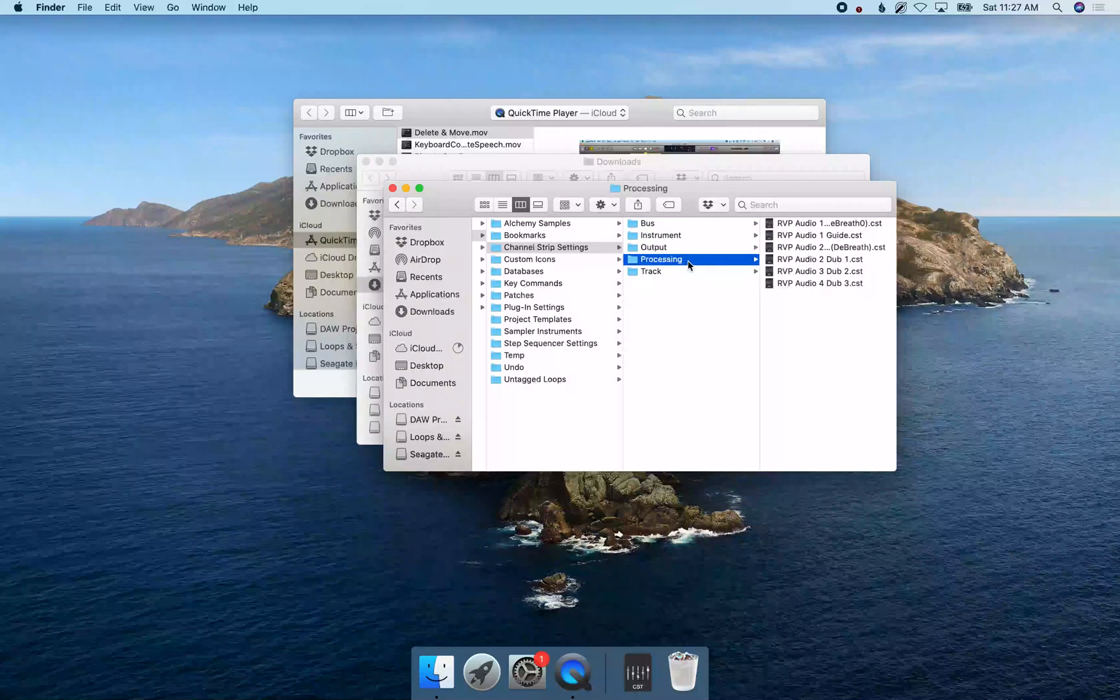
{"action": "left_click", "coordinate": [689, 275]}
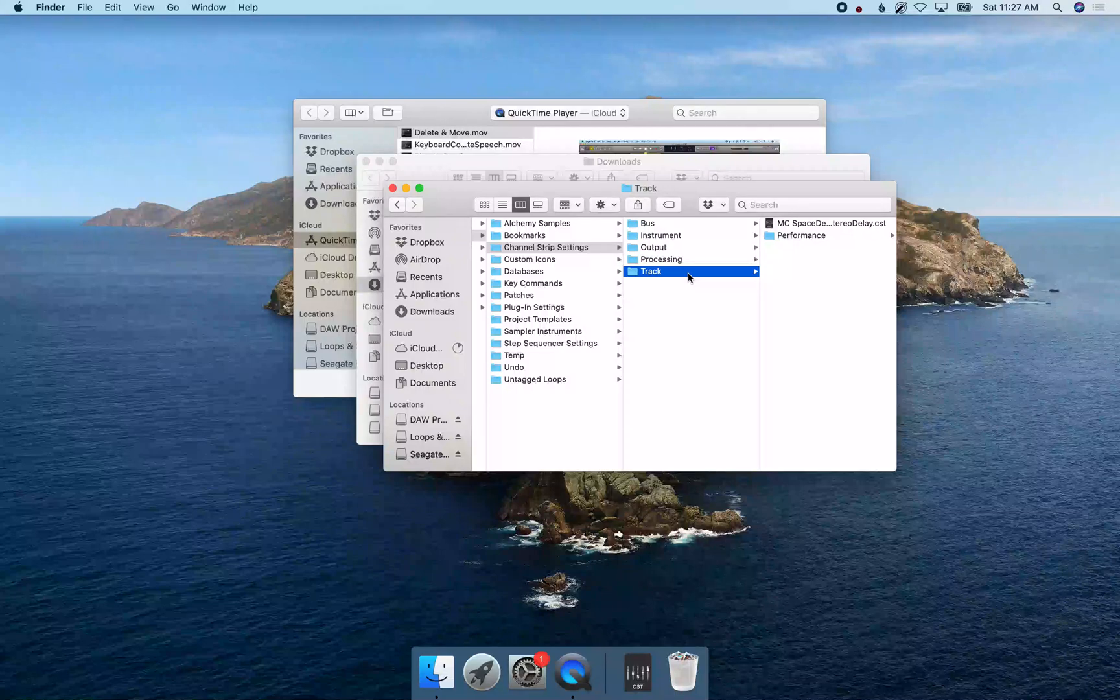
{"action": "left_click", "coordinate": [666, 259]}
{"action": "left_click", "coordinate": [680, 247]}
Place a copy of Dr+Dre+Whistle.cst in the Instrument folder of Channel Strip Settings and look through the neighbouring folders.
{"action": "left_click", "coordinate": [688, 237]}
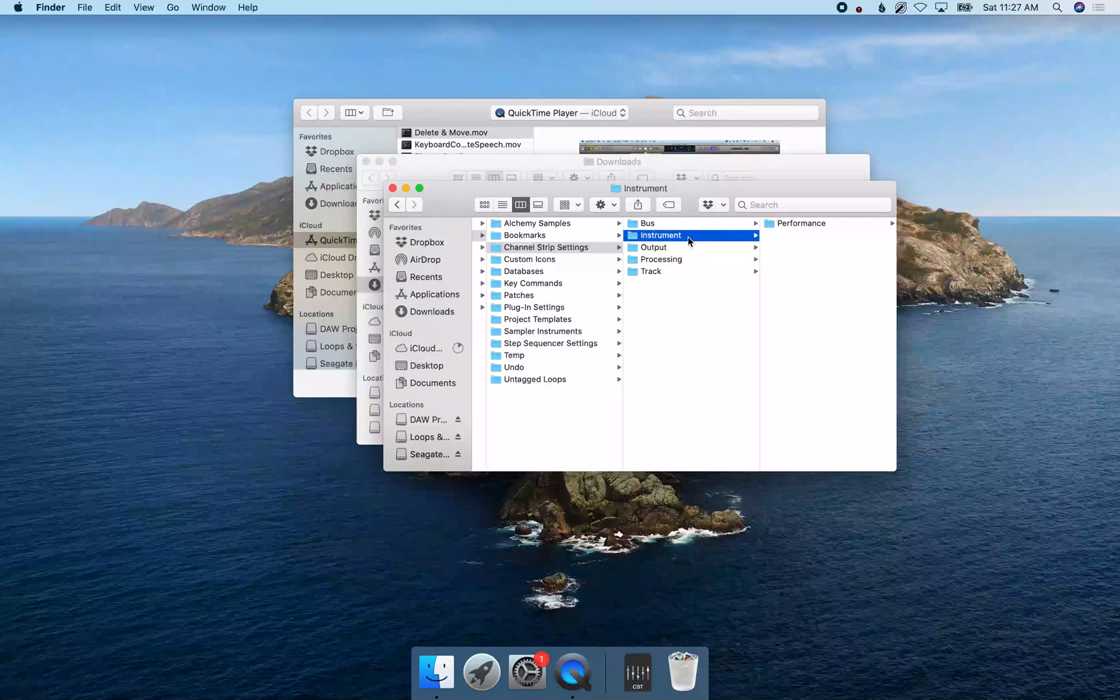
{"action": "key", "text": "Right"}
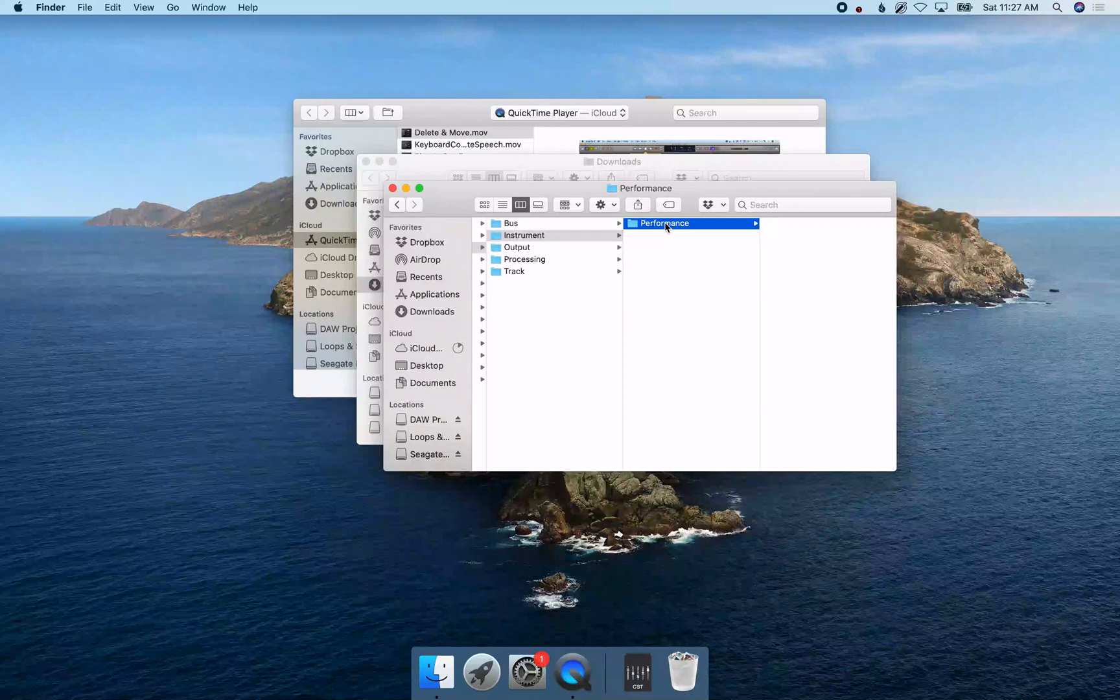
{"action": "left_click", "coordinate": [524, 237]}
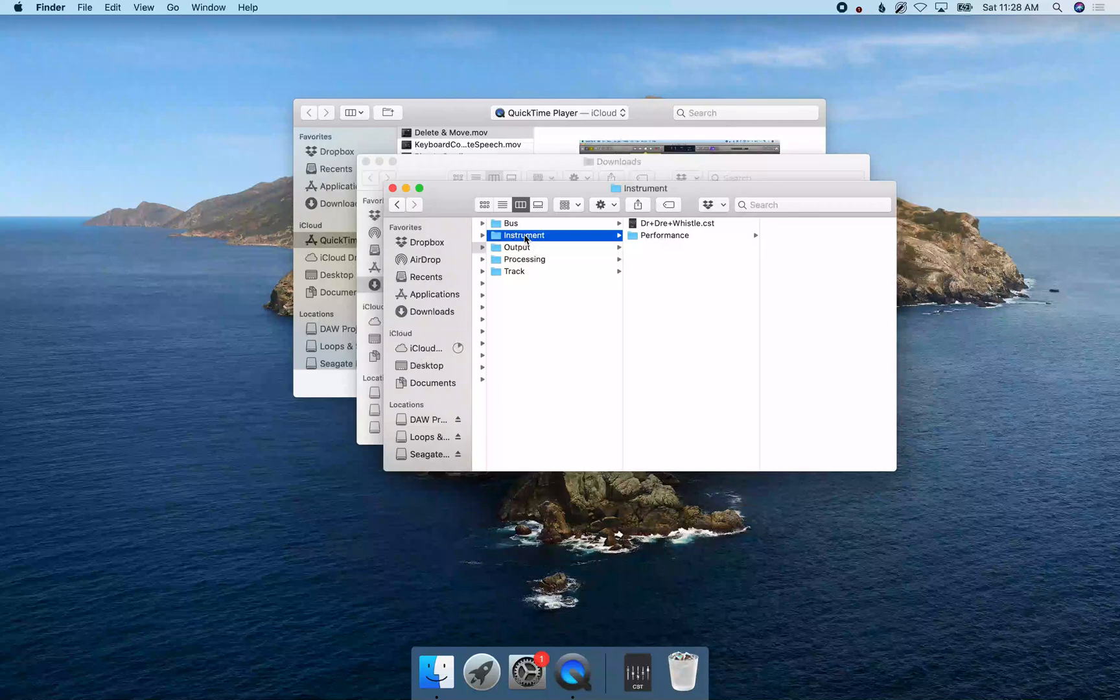
{"action": "left_click", "coordinate": [550, 223]}
{"action": "left_click", "coordinate": [552, 249]}
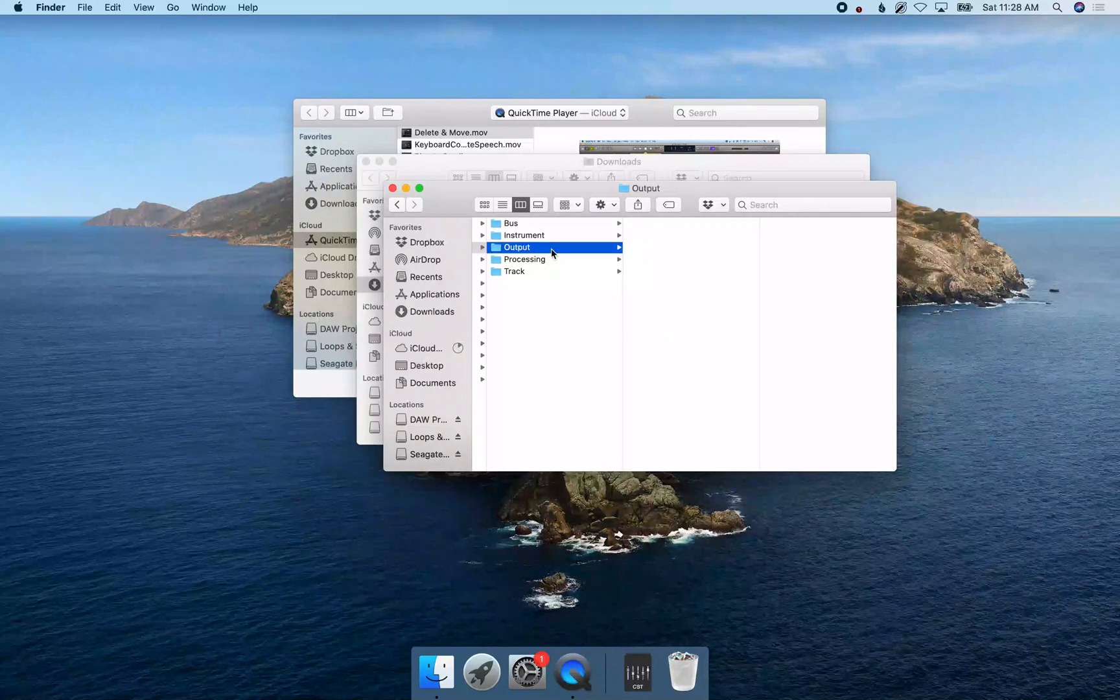
{"action": "left_click", "coordinate": [552, 260]}
{"action": "left_click", "coordinate": [551, 274]}
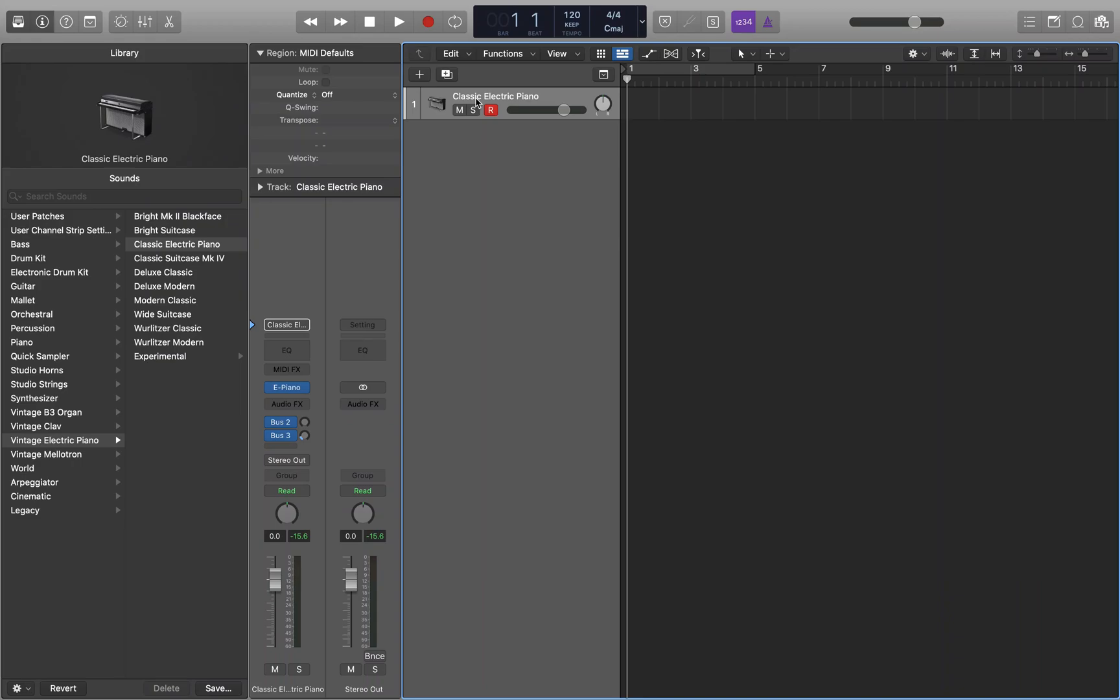
Switch to the Logic Pro project and show its Mixer in full screen with the Classic Electric Piano channel selected.
{"action": "key", "text": "x"}
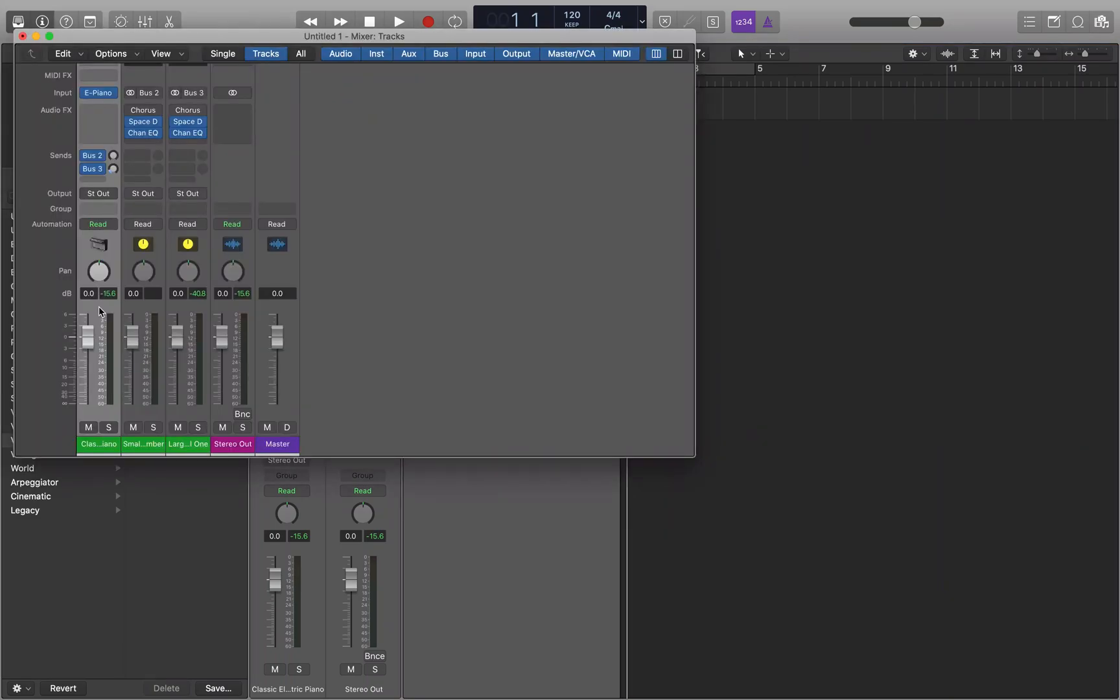
{"action": "left_click", "coordinate": [144, 311]}
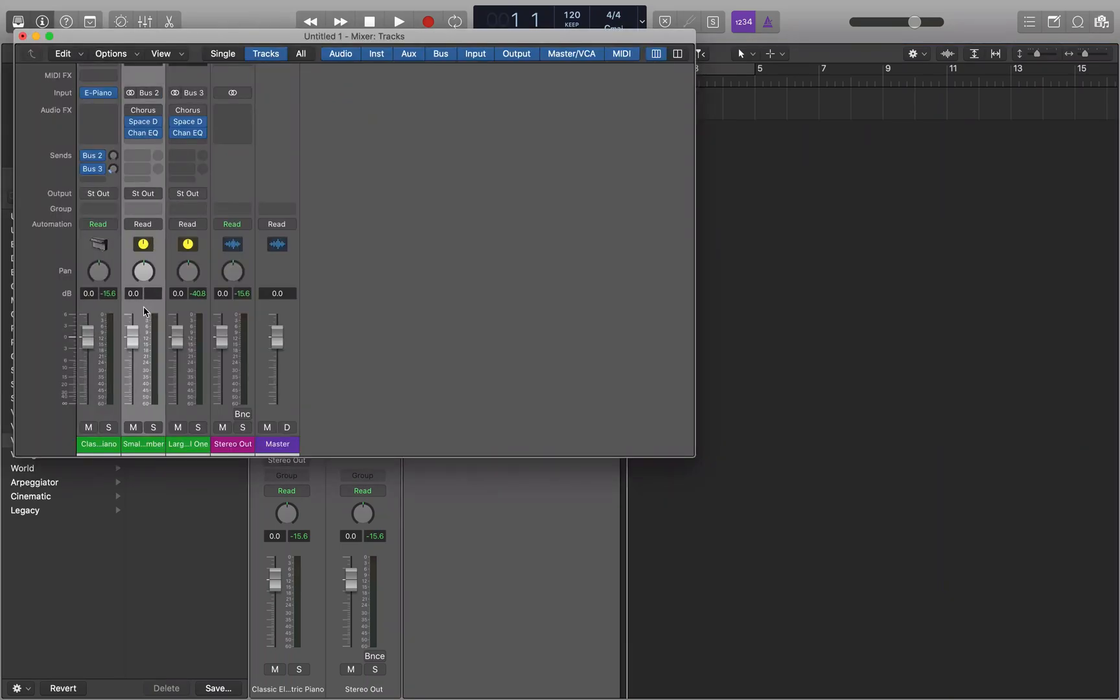
{"action": "left_click", "coordinate": [100, 311]}
{"action": "key", "text": "ctrl+super+f"}
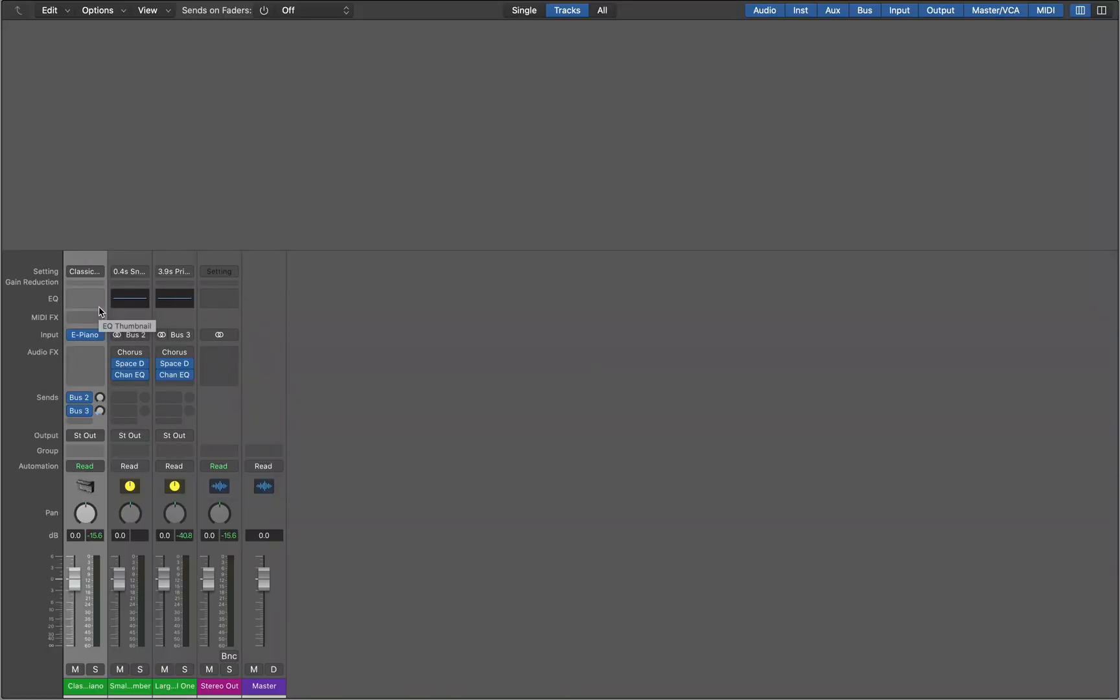
Load the Dr+Dre+Whistle channel strip setting on the Classic Electric Piano channel and audition it.
{"action": "double_click", "coordinate": [85, 685]}
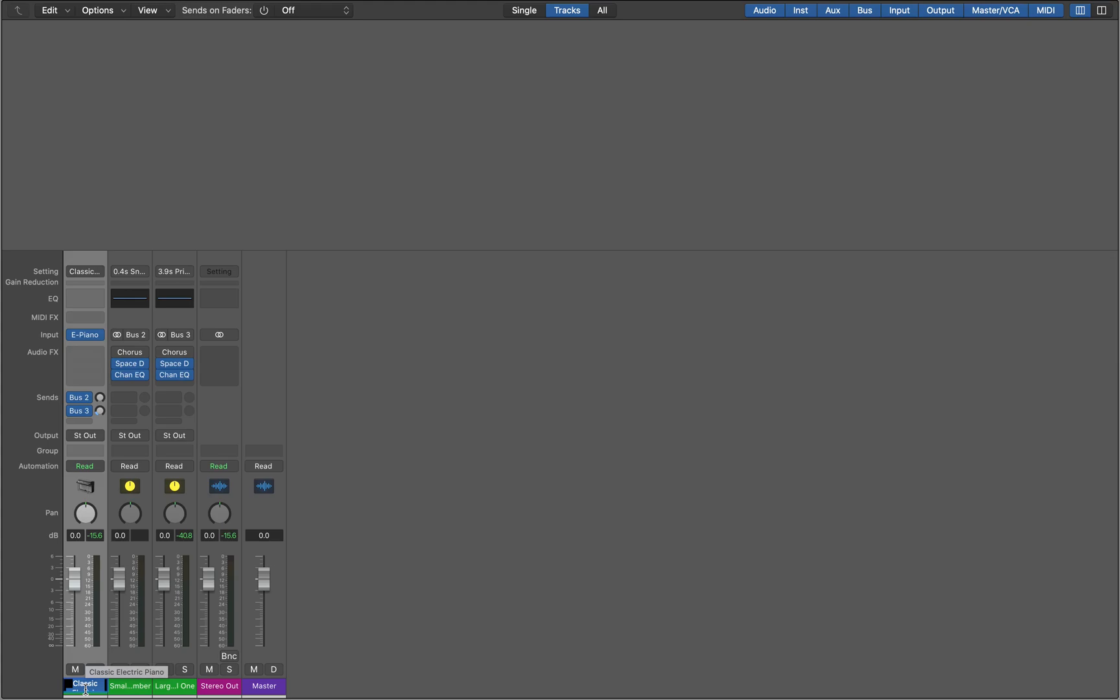
{"action": "key", "text": "Return"}
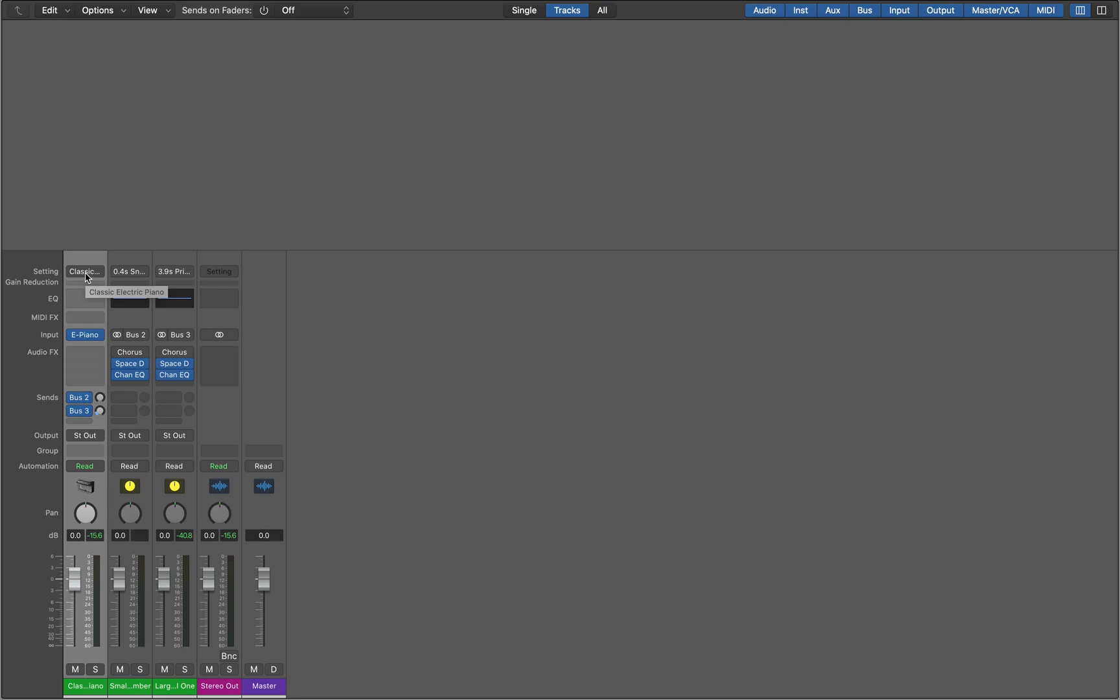
{"action": "left_click", "coordinate": [85, 272]}
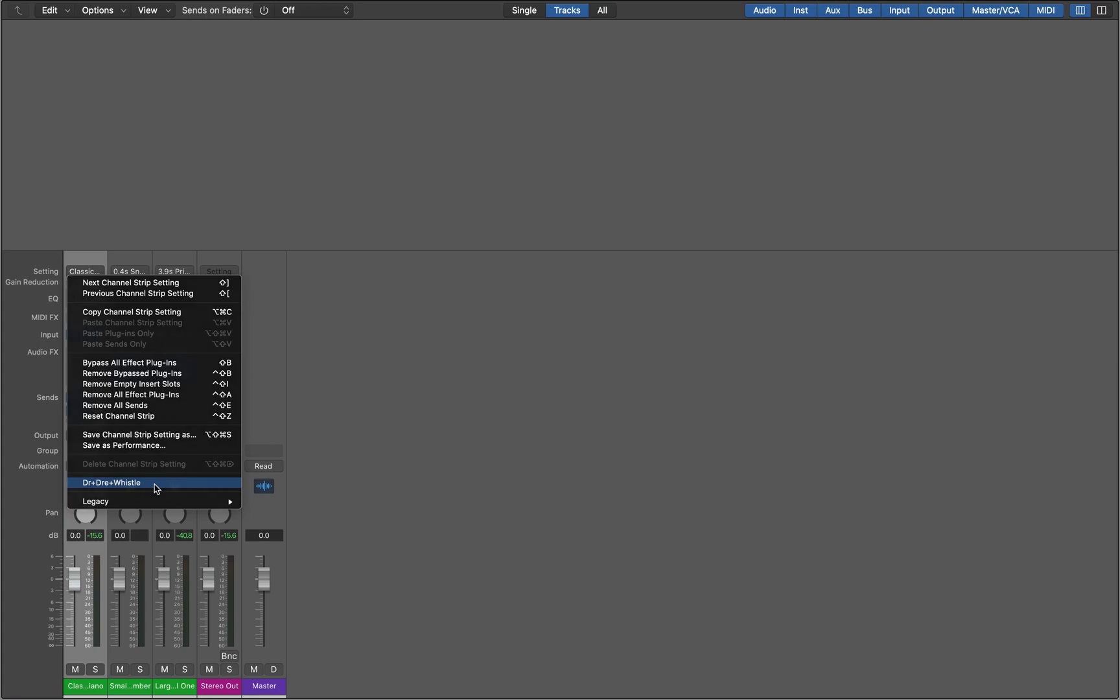
{"action": "left_click", "coordinate": [157, 488]}
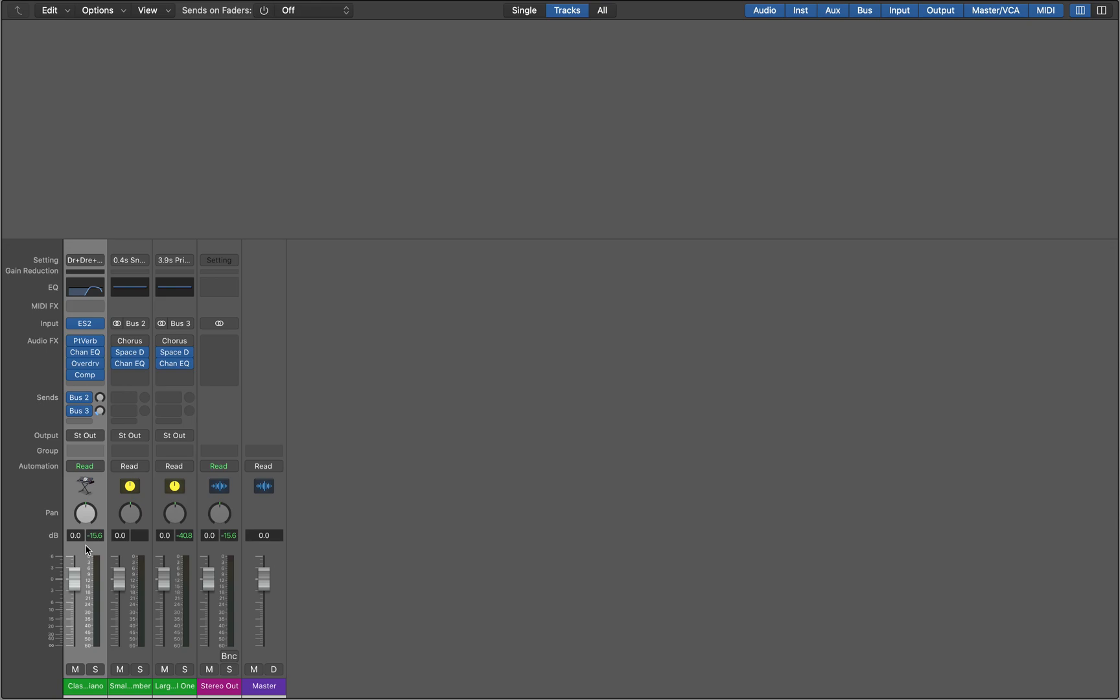
{"action": "left_click", "coordinate": [131, 549]}
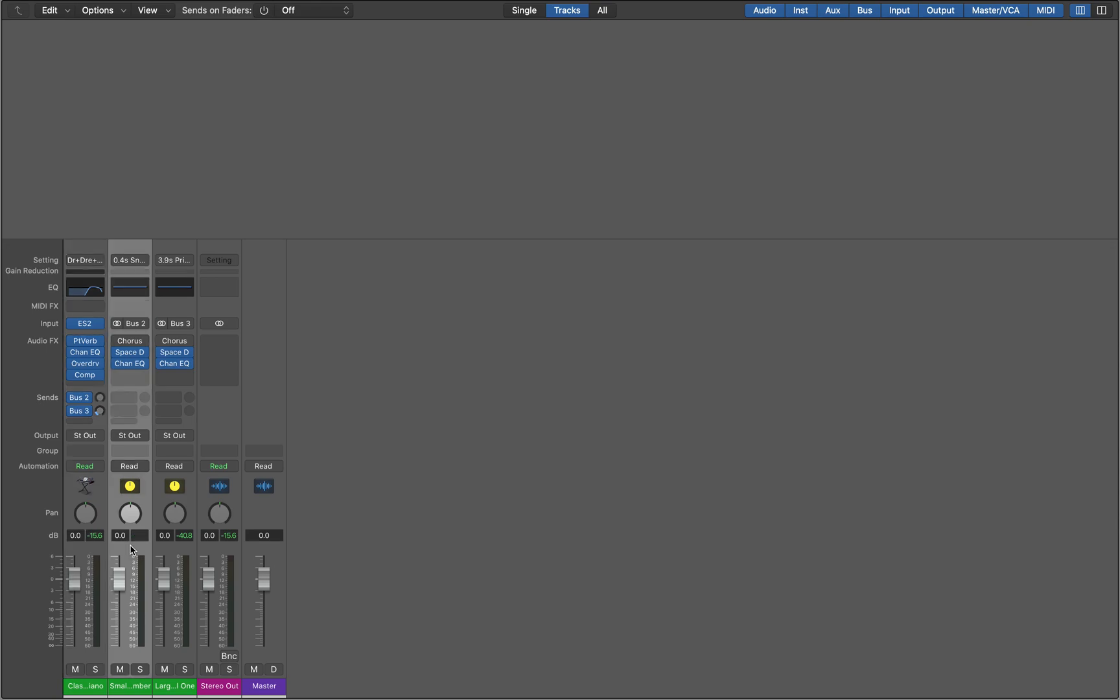
{"action": "left_click", "coordinate": [88, 549]}
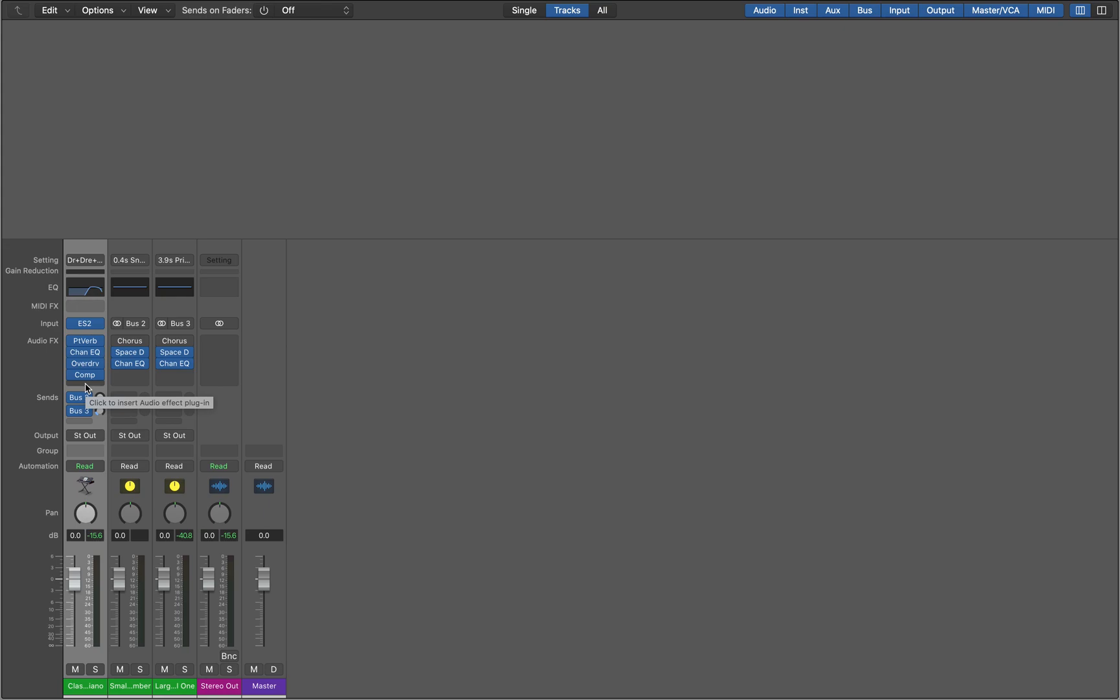
{"action": "key", "text": "space"}
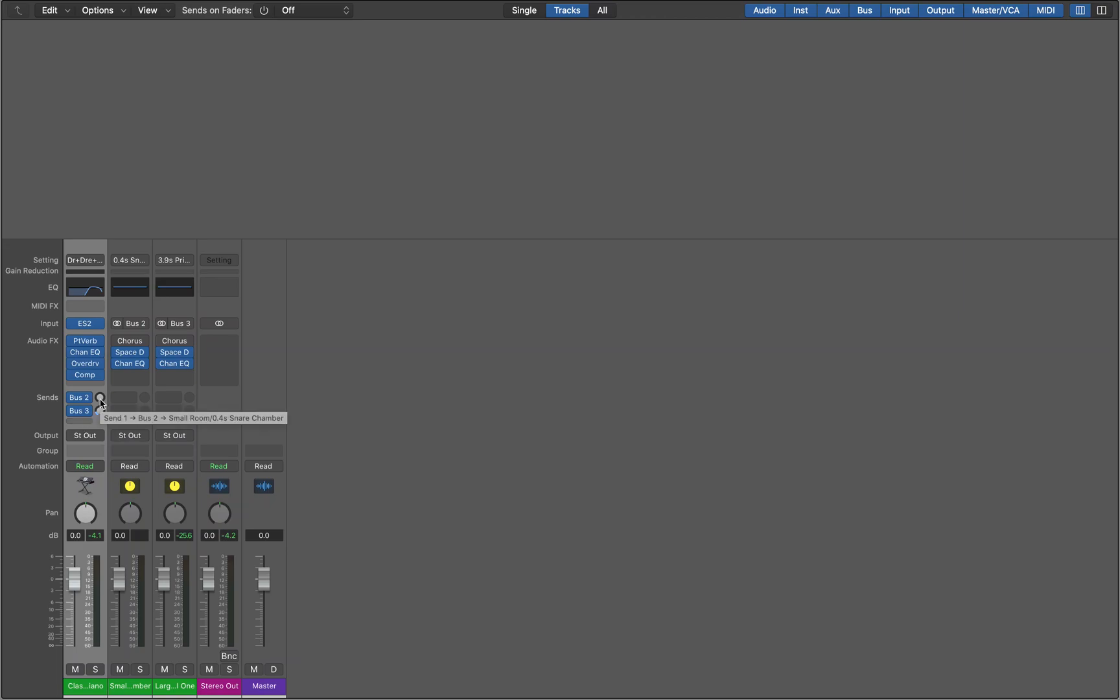
Mute the channel holding the Dr+Dre+Whistle setting and add a second Classic Electric Piano track with duplicate settings.
{"action": "key", "text": "ctrl+m"}
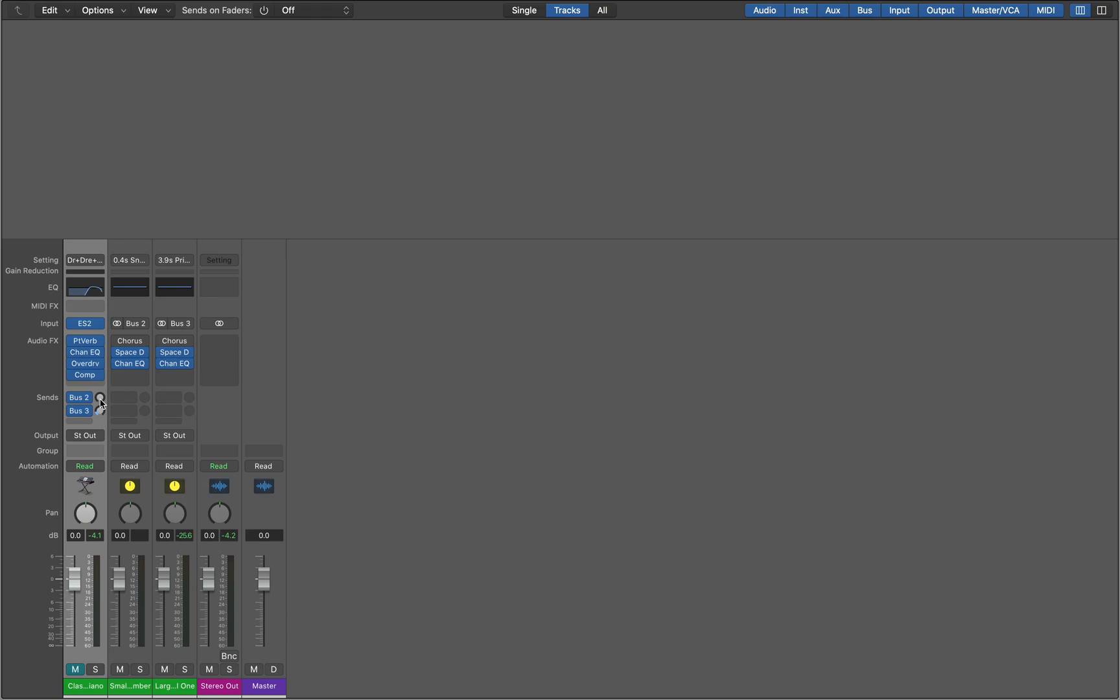
{"action": "key", "text": "super+d"}
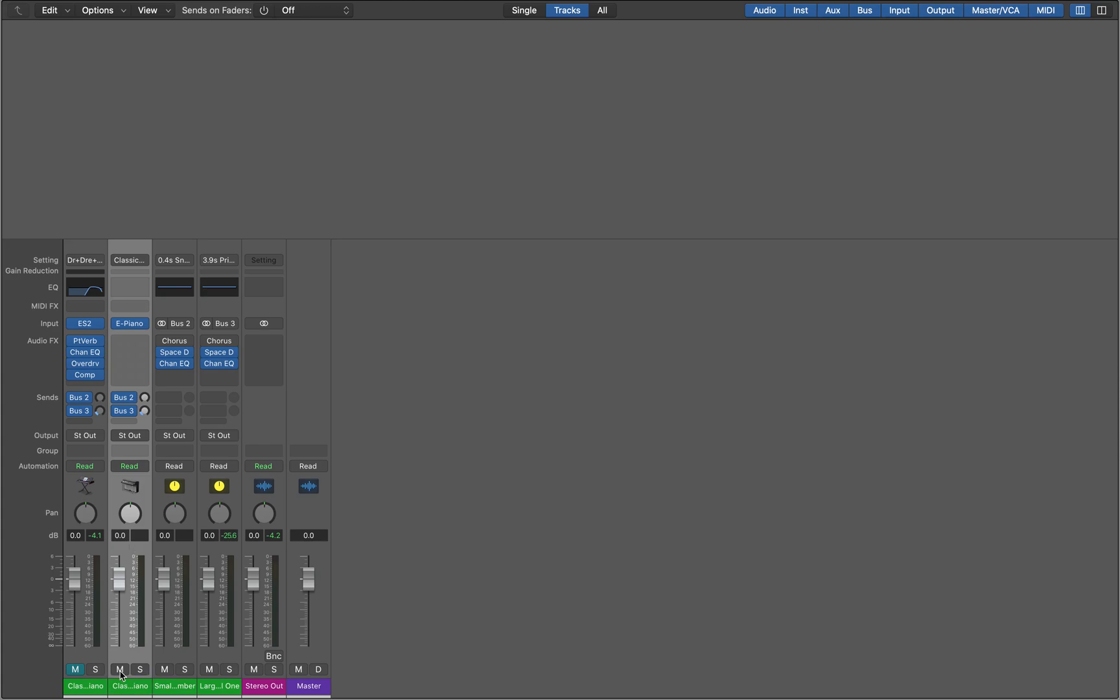
{"action": "double_click", "coordinate": [118, 534]}
{"action": "key", "text": "Return"}
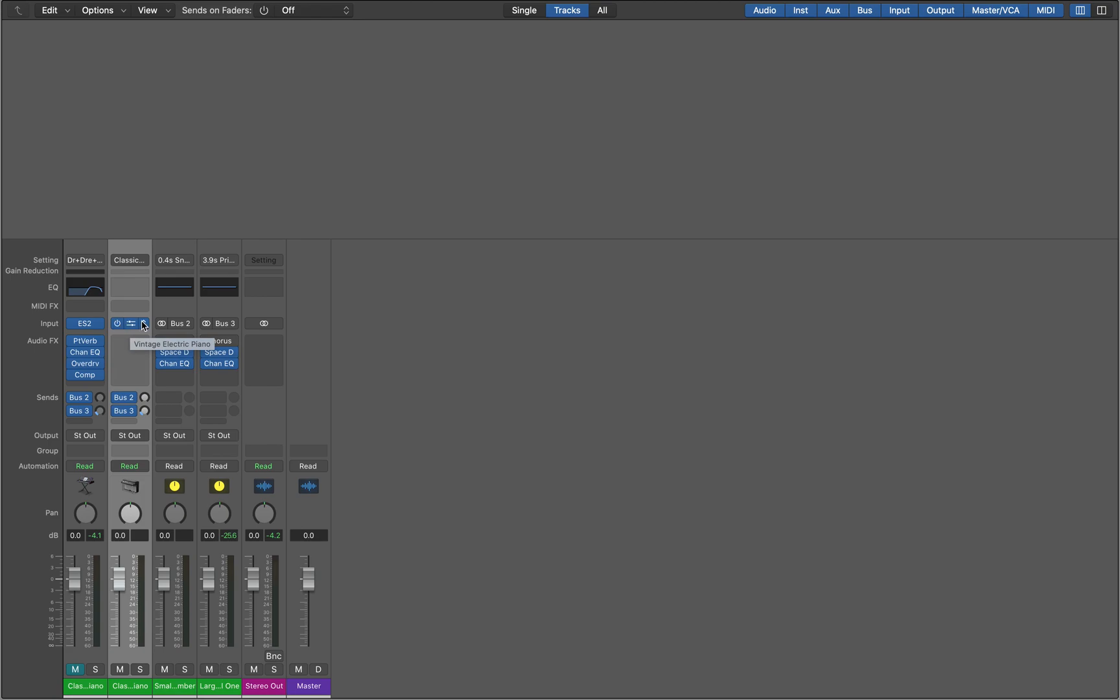
Replace the Vintage Electric Piano on the second track with a stereo ES2 synthesizer.
{"action": "left_click", "coordinate": [144, 326]}
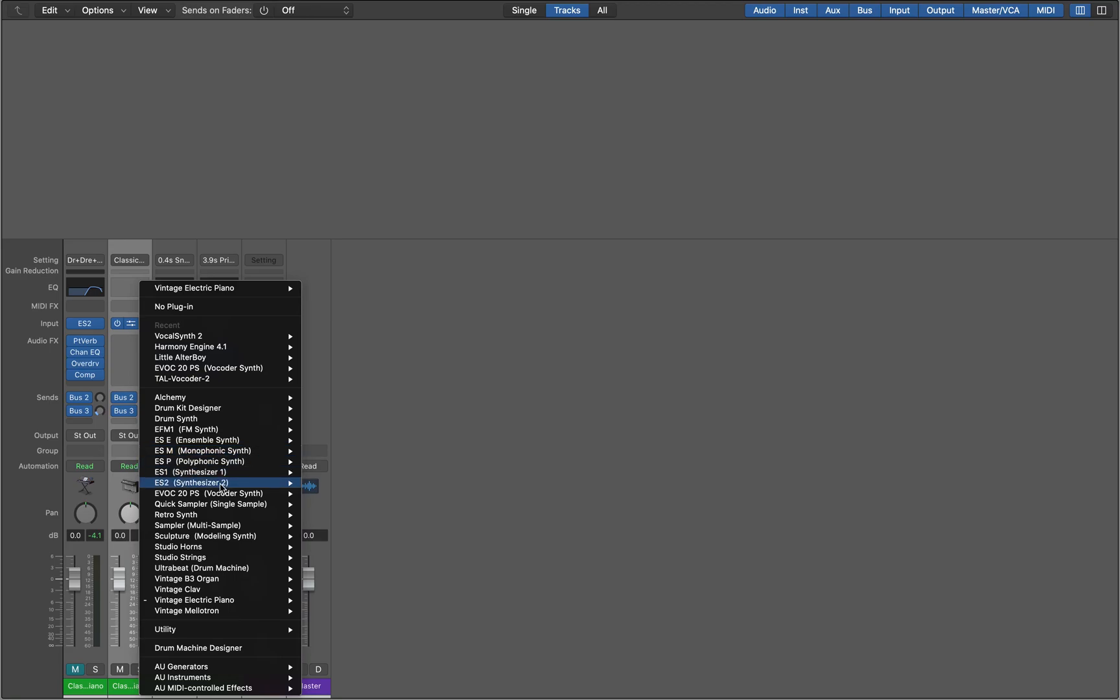
{"action": "mouse_move", "coordinate": [221, 487]}
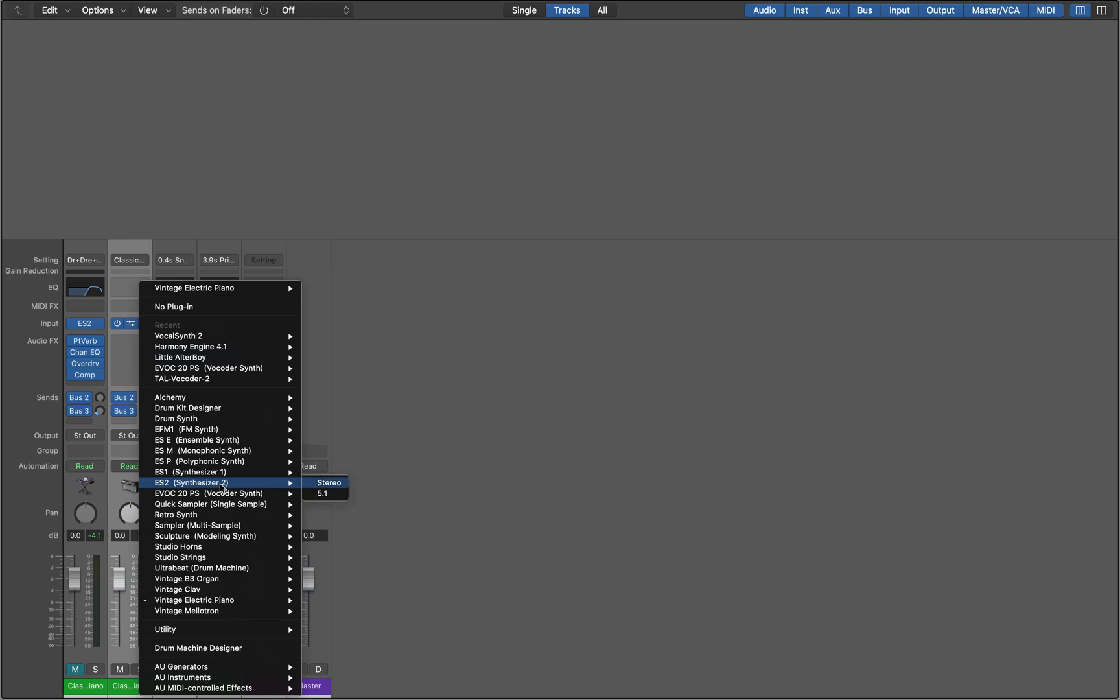
{"action": "left_click", "coordinate": [327, 486]}
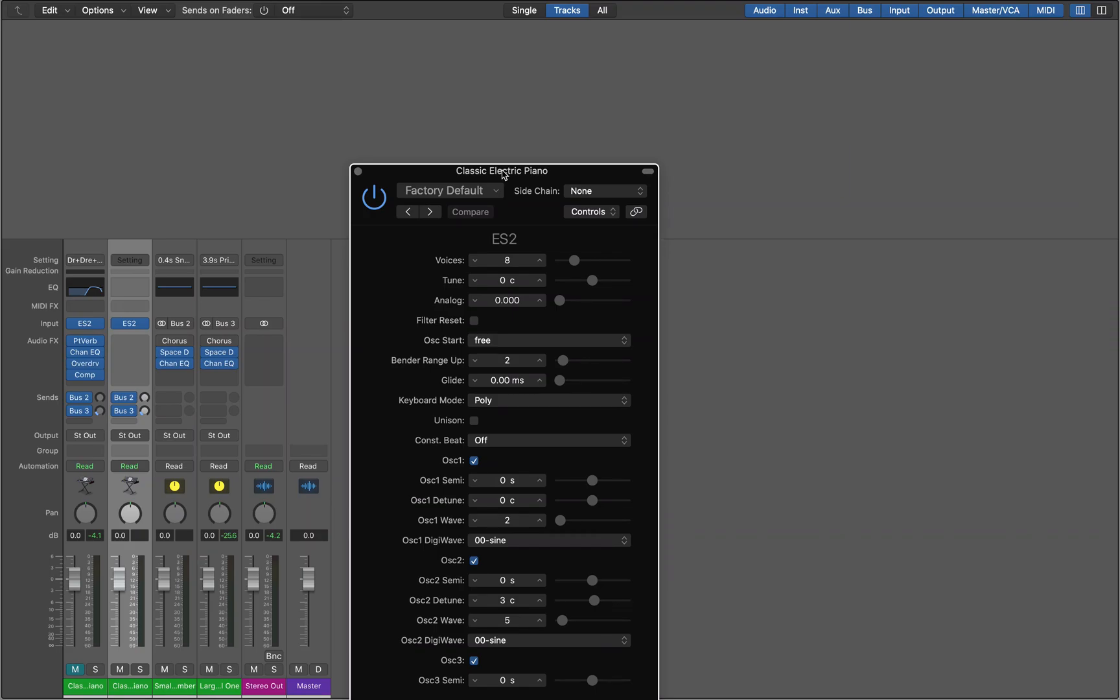
Load the Dr+Dre+Whistle ES2 setting in the second track's ES2 and close the plug-in window.
{"action": "left_click", "coordinate": [447, 193]}
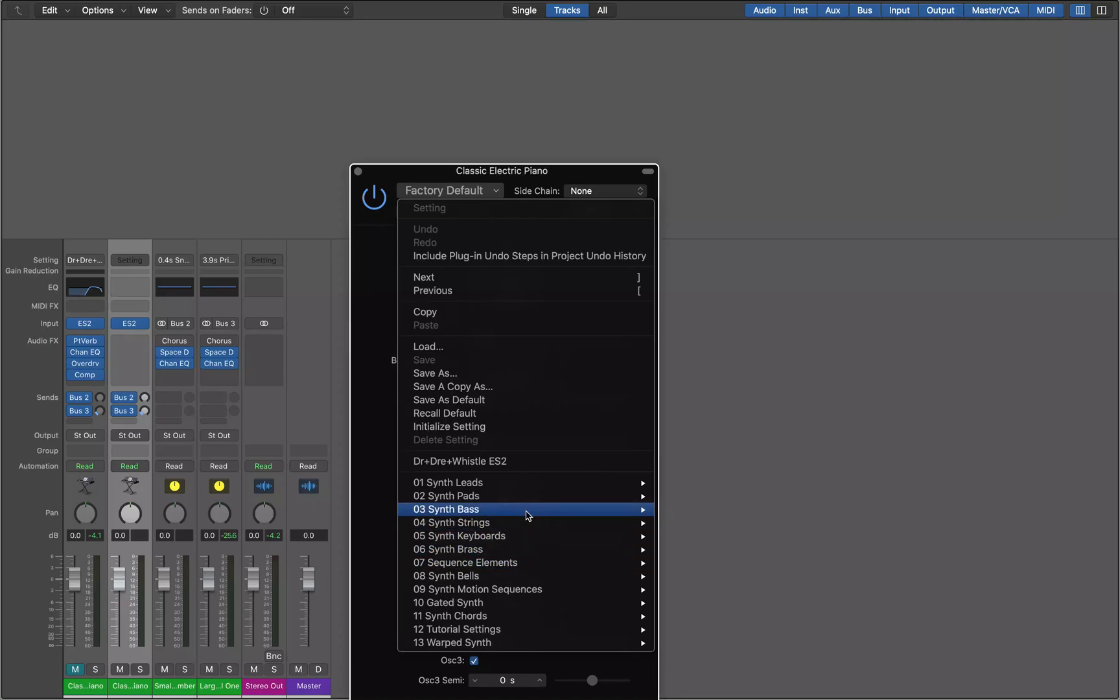
{"action": "left_click", "coordinate": [528, 467]}
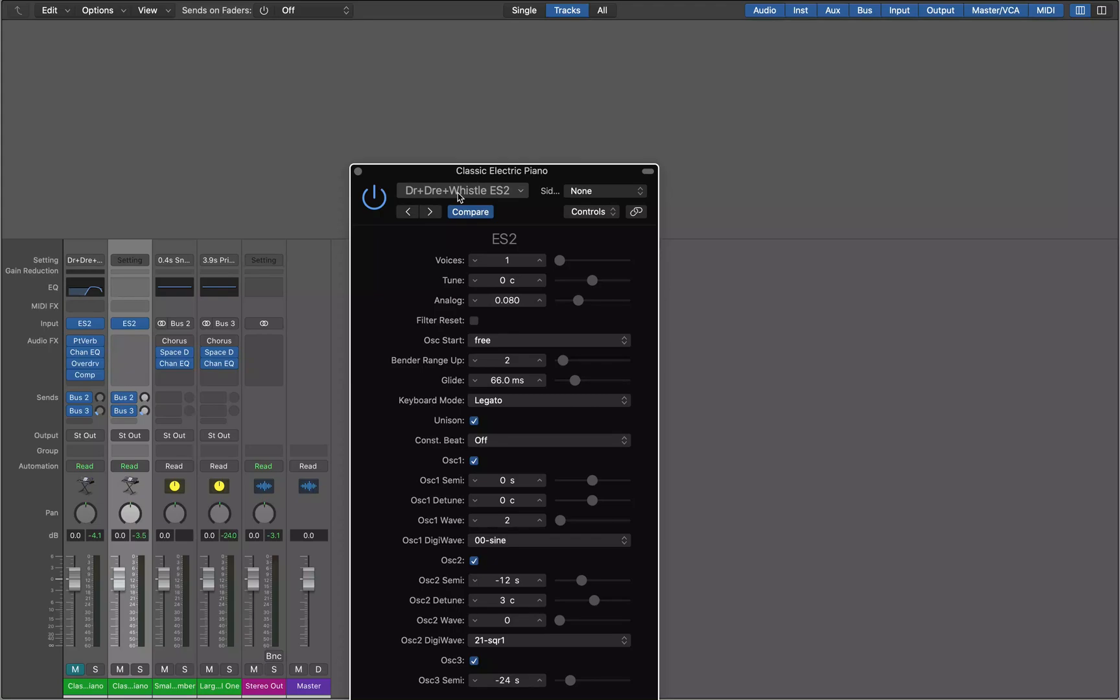
{"action": "left_click", "coordinate": [358, 172]}
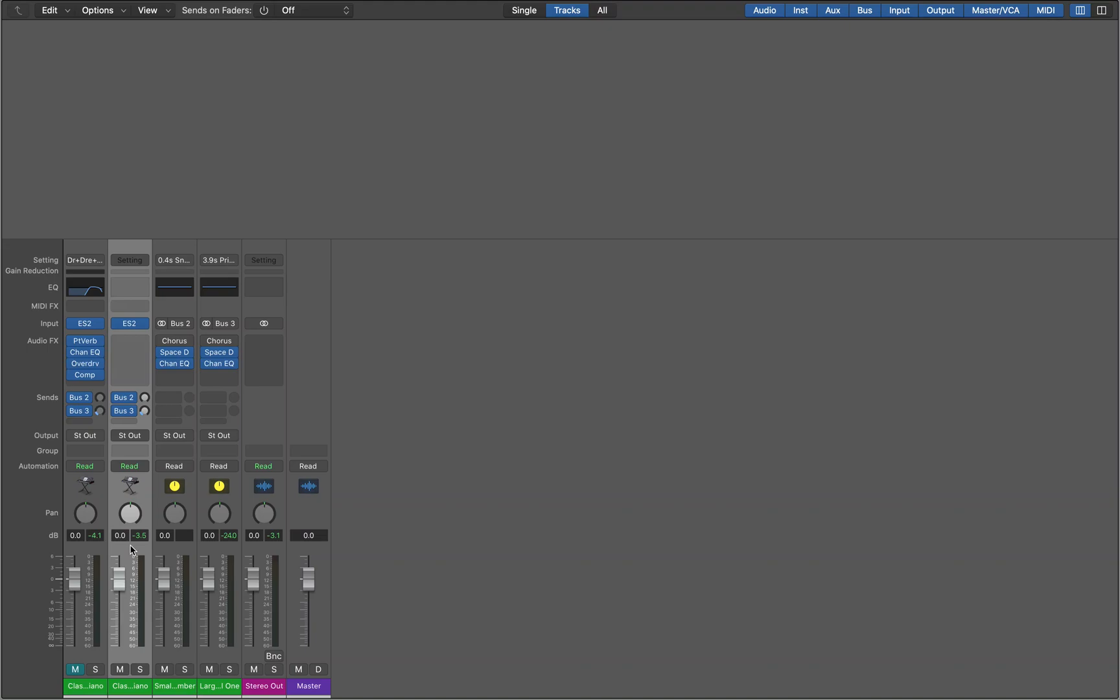
Rename the first Classic Electric Piano channel as Dr Dre Whistle.
{"action": "left_click", "coordinate": [87, 549]}
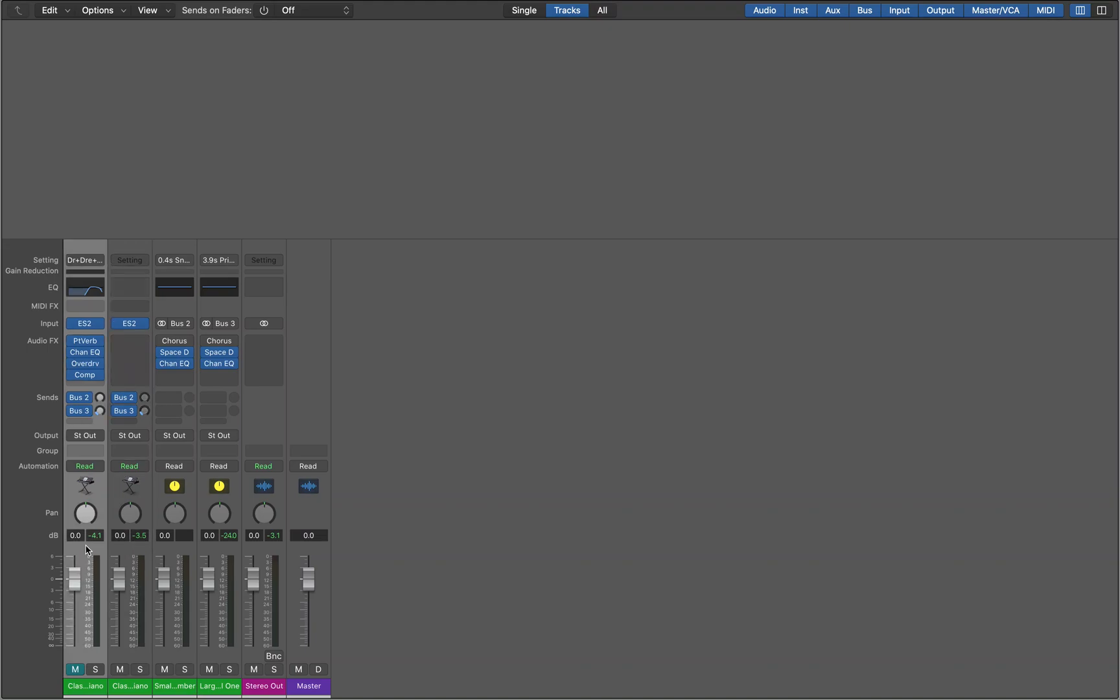
{"action": "double_click", "coordinate": [77, 685]}
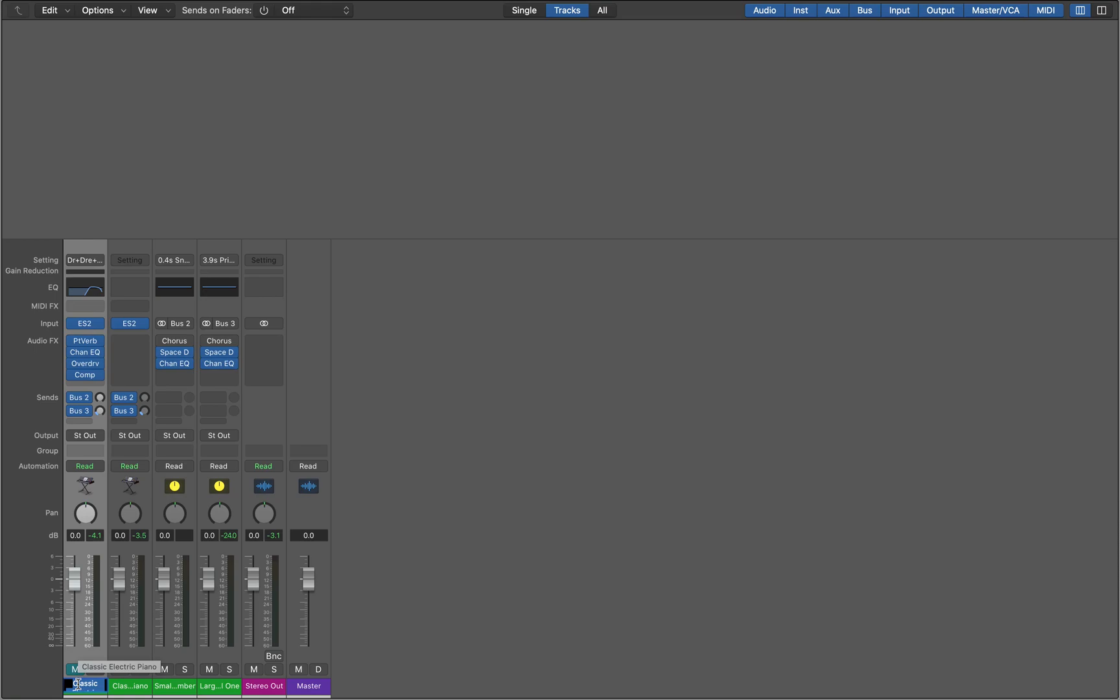
{"action": "key", "text": "Return"}
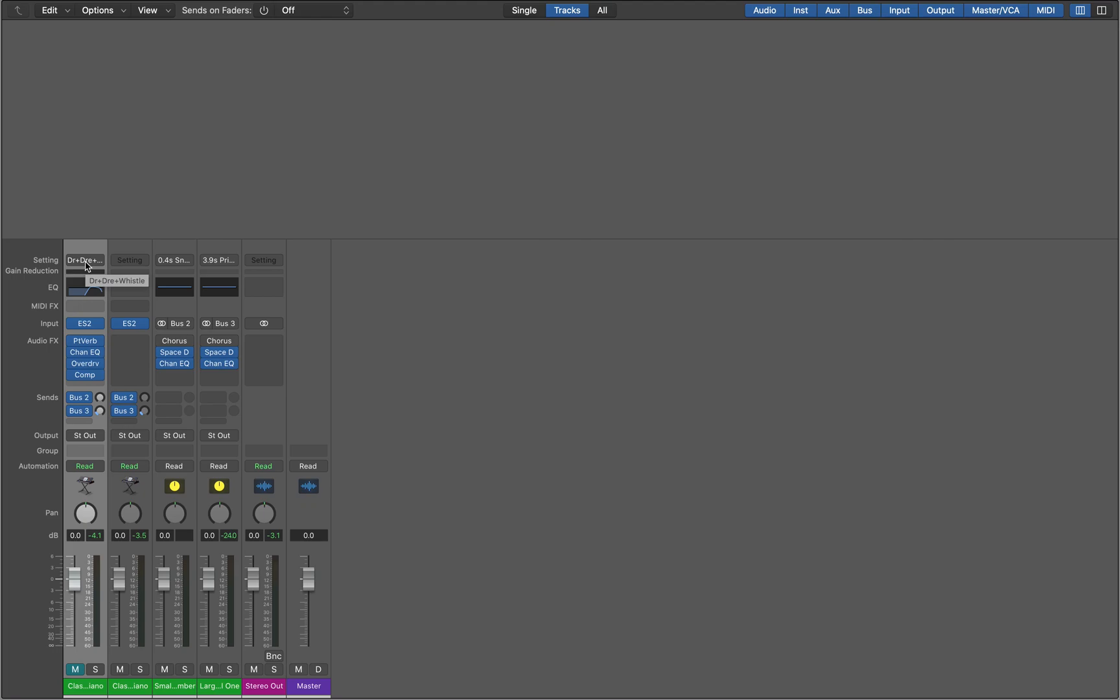
{"action": "double_click", "coordinate": [76, 685]}
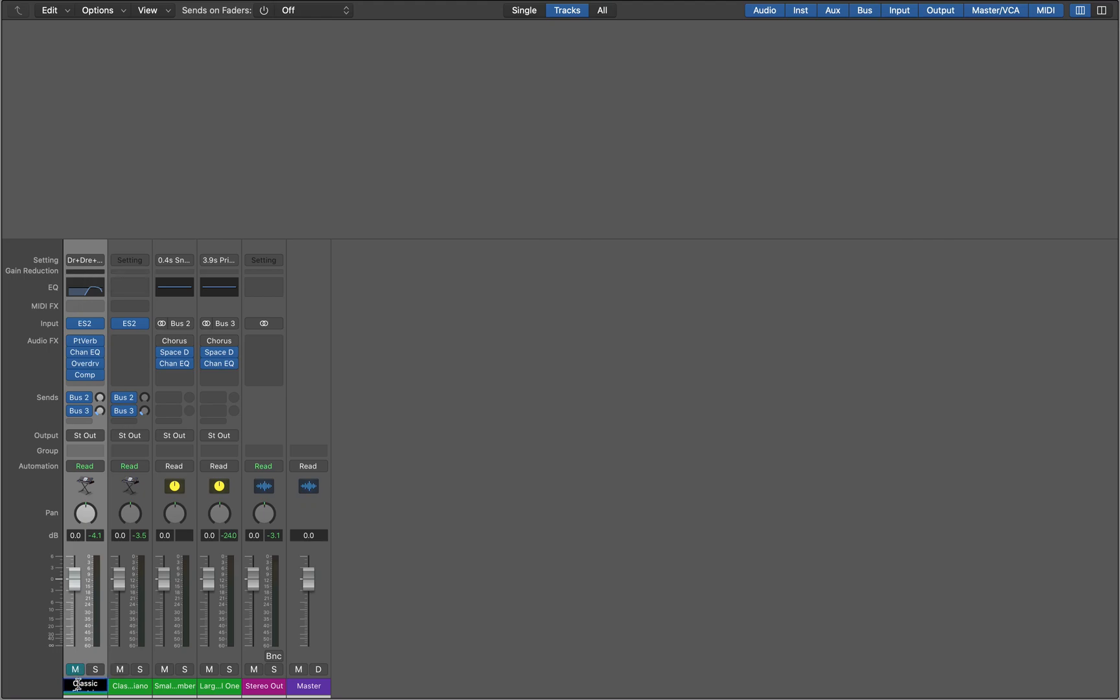
{"action": "key", "text": "BackSpace"}
{"action": "key", "text": "BackSpace"}
{"action": "key", "text": "BackSpace"}
{"action": "key", "text": "BackSpace"}
{"action": "key", "text": "Delete"}
{"action": "key", "text": "Delete"}
{"action": "key", "text": "Delete"}
{"action": "key", "text": "Delete"}
{"action": "key", "text": "Delete"}
{"action": "key", "text": "Delete"}
{"action": "key", "text": "Delete"}
{"action": "key", "text": "Delete"}
{"action": "key", "text": "Delete"}
{"action": "key", "text": "Delete"}
{"action": "key", "text": "Delete"}
{"action": "key", "text": "Delete"}
{"action": "key", "text": "Delete"}
{"action": "key", "text": "Delete"}
{"action": "key", "text": "Delete"}
{"action": "key", "text": "Delete"}
{"action": "key", "text": "Delete"}
{"action": "key", "text": "Delete"}
{"action": "type", "text": "mute button"}
{"action": "key", "text": "alt+shift+Left"}
{"action": "key", "text": "alt+shift+Left"}
{"action": "key", "text": "alt+shift+Right"}
{"action": "key", "text": "BackSpace"}
{"action": "type", "text": "Whistle"}
{"action": "key", "text": "Return"}
{"action": "key", "text": "Right"}
{"action": "key", "text": "Left"}
{"action": "double_click", "coordinate": [85, 688]}
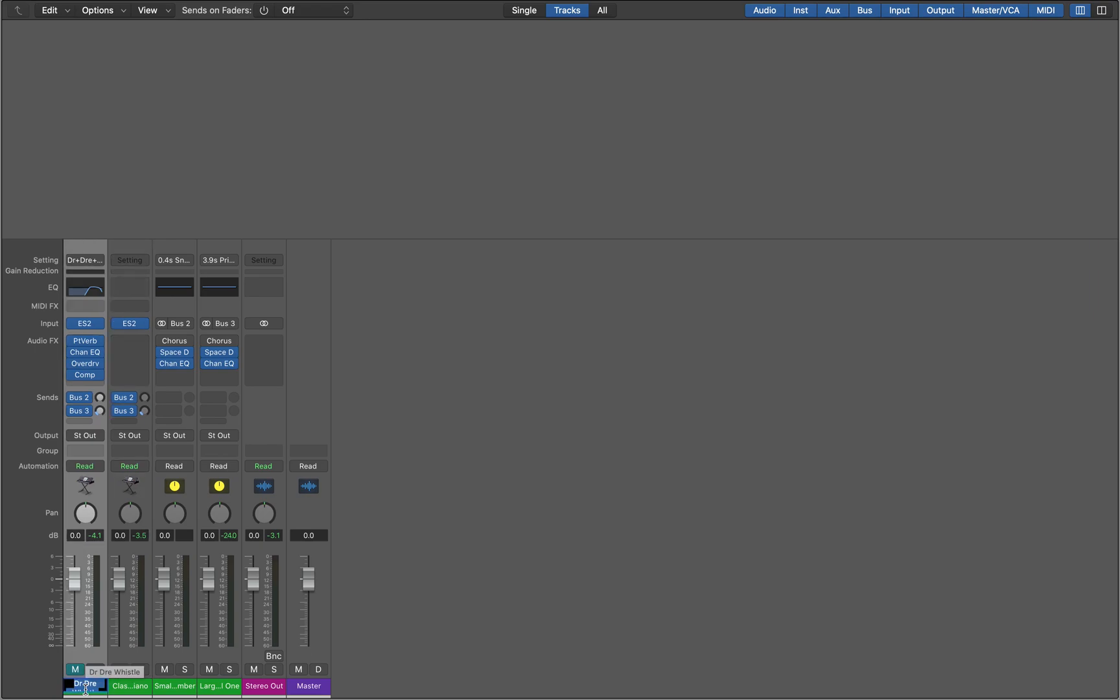
{"action": "key", "text": "Return"}
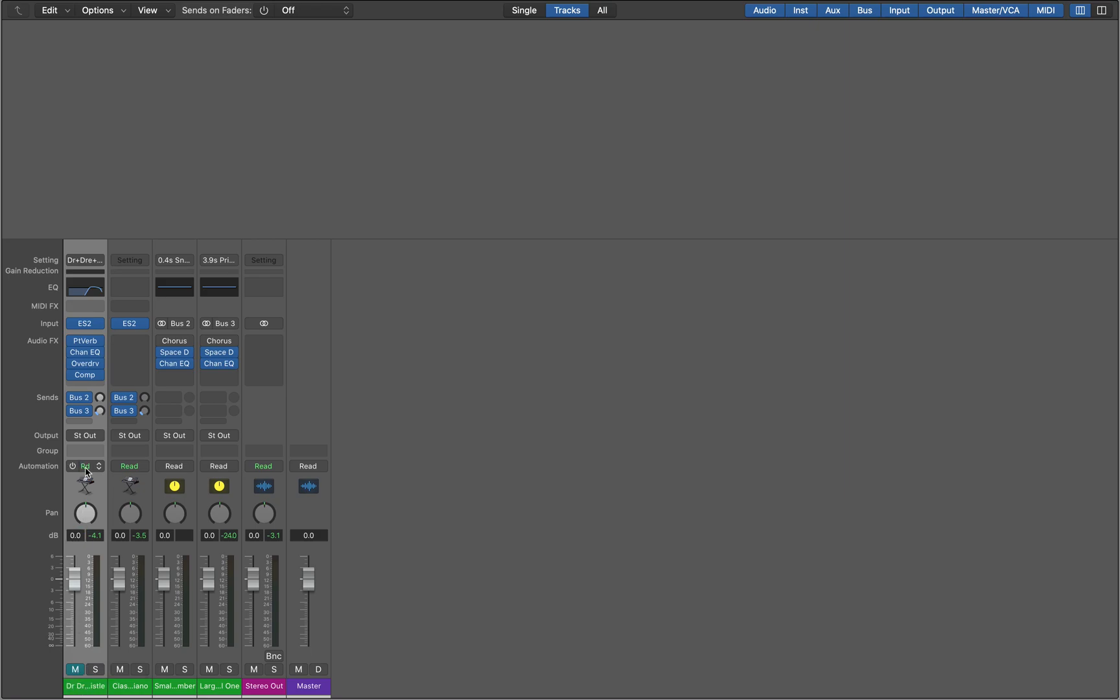
Remove the Bus 3 and Bus 2 sends from the Dr Dre Whistle channel.
{"action": "left_click", "coordinate": [86, 412]}
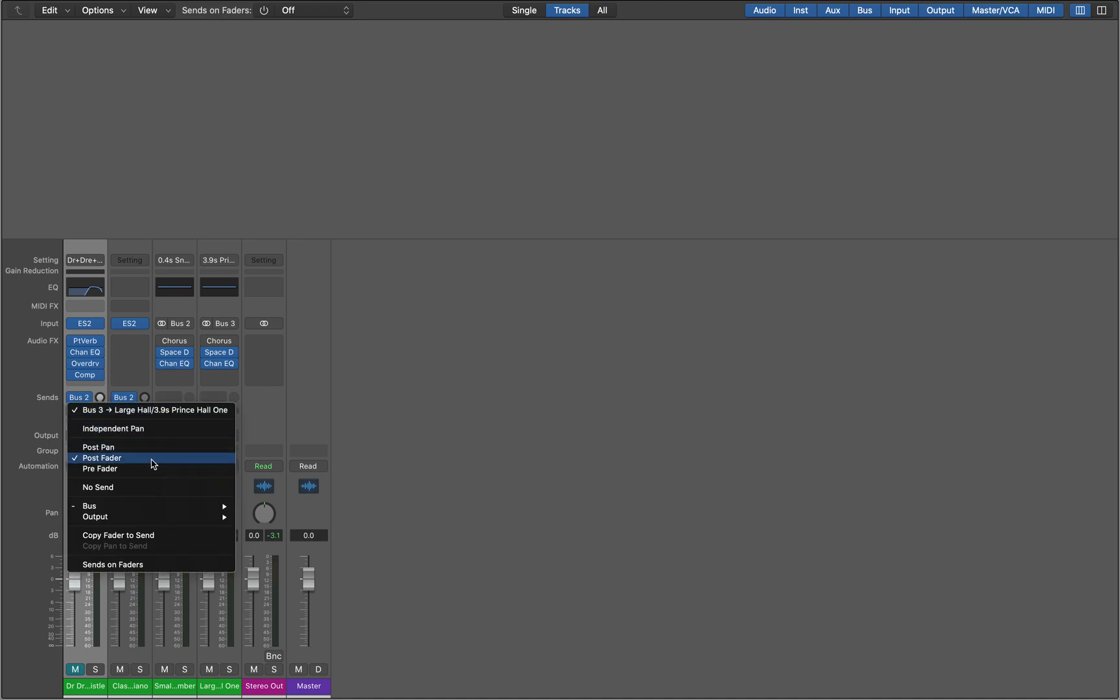
{"action": "left_click", "coordinate": [153, 488]}
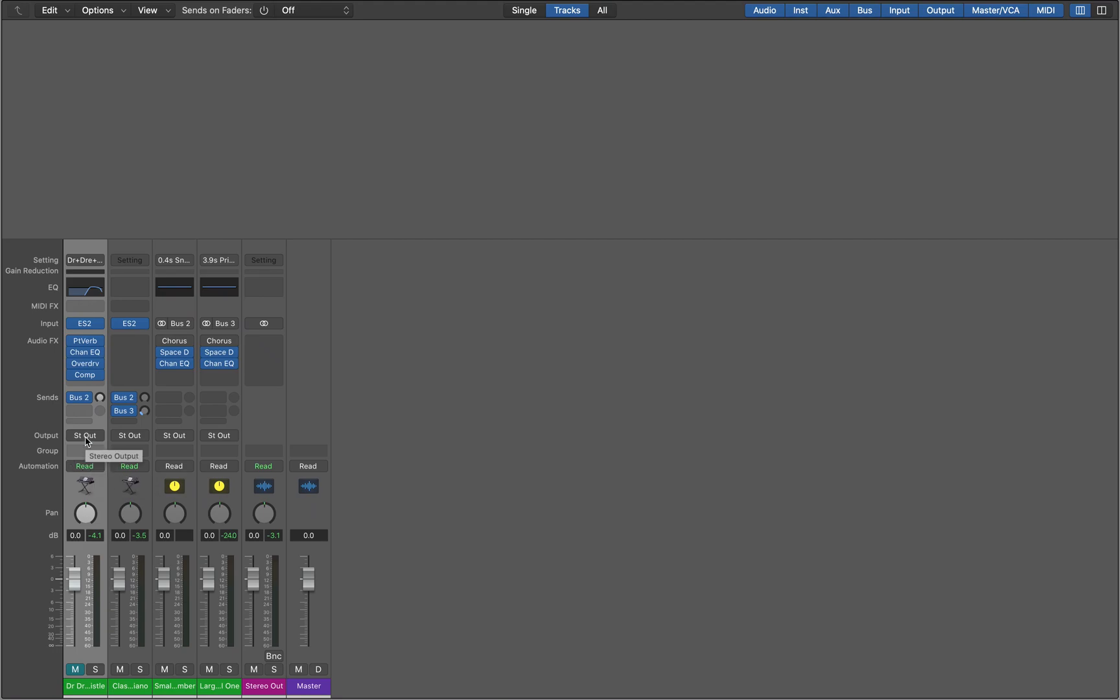
{"action": "left_click", "coordinate": [87, 399]}
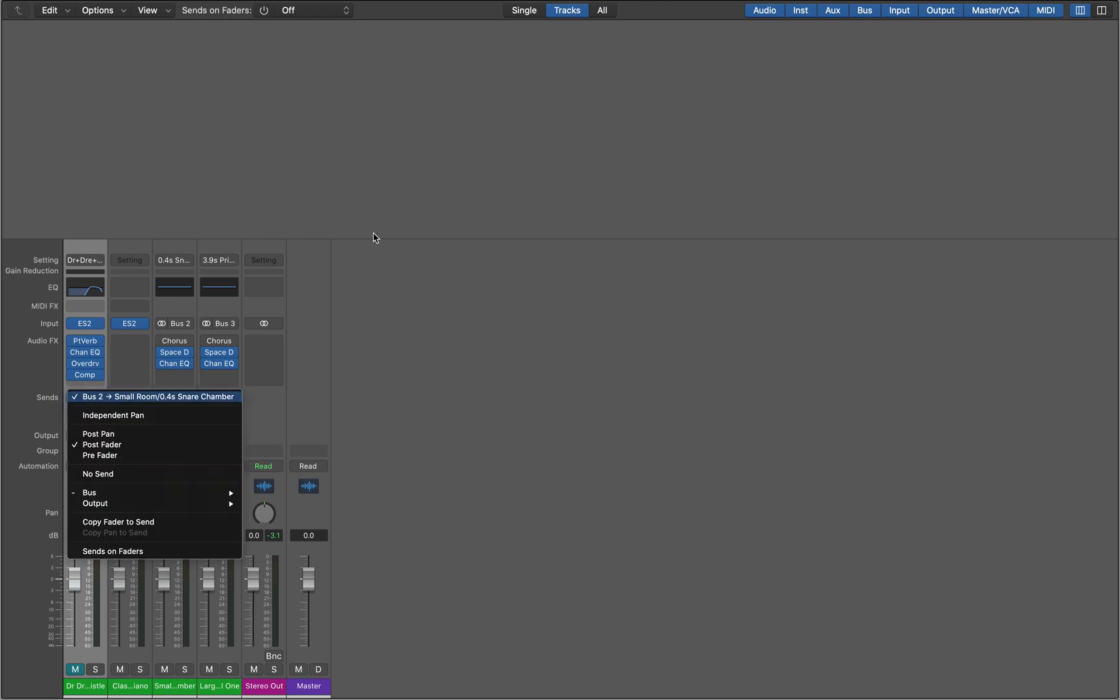
{"action": "left_click", "coordinate": [156, 479]}
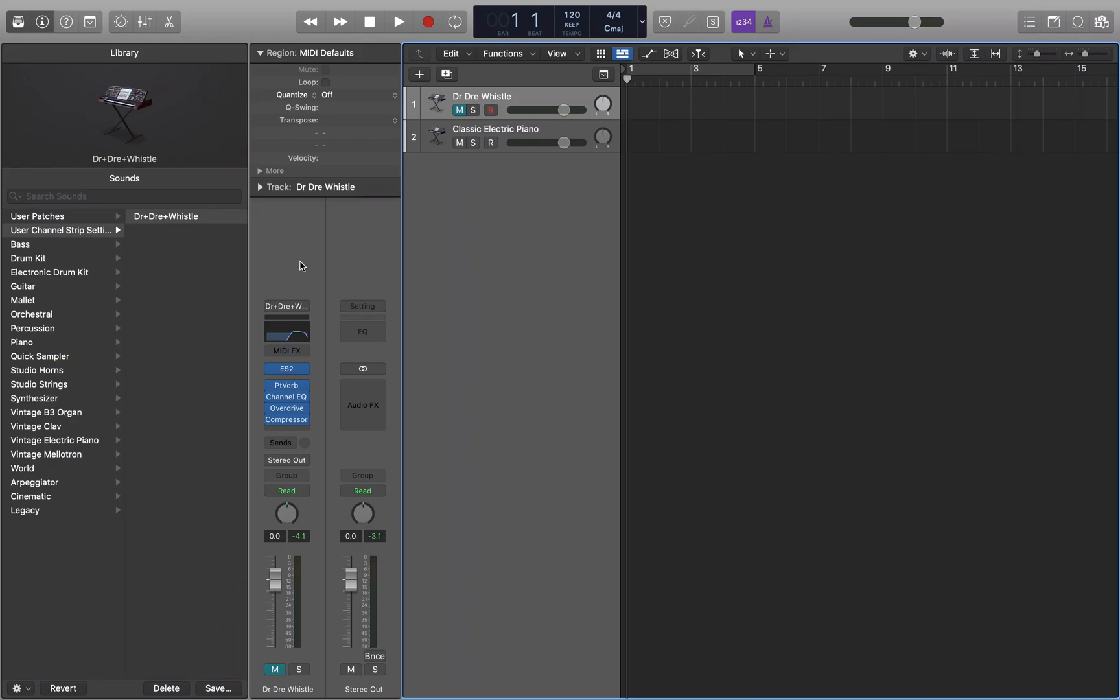
Save the Dr Dre Whistle track's sound as the user patch Dr Dre Whistle.patch in the Instrument folder.
{"action": "left_click", "coordinate": [84, 262]}
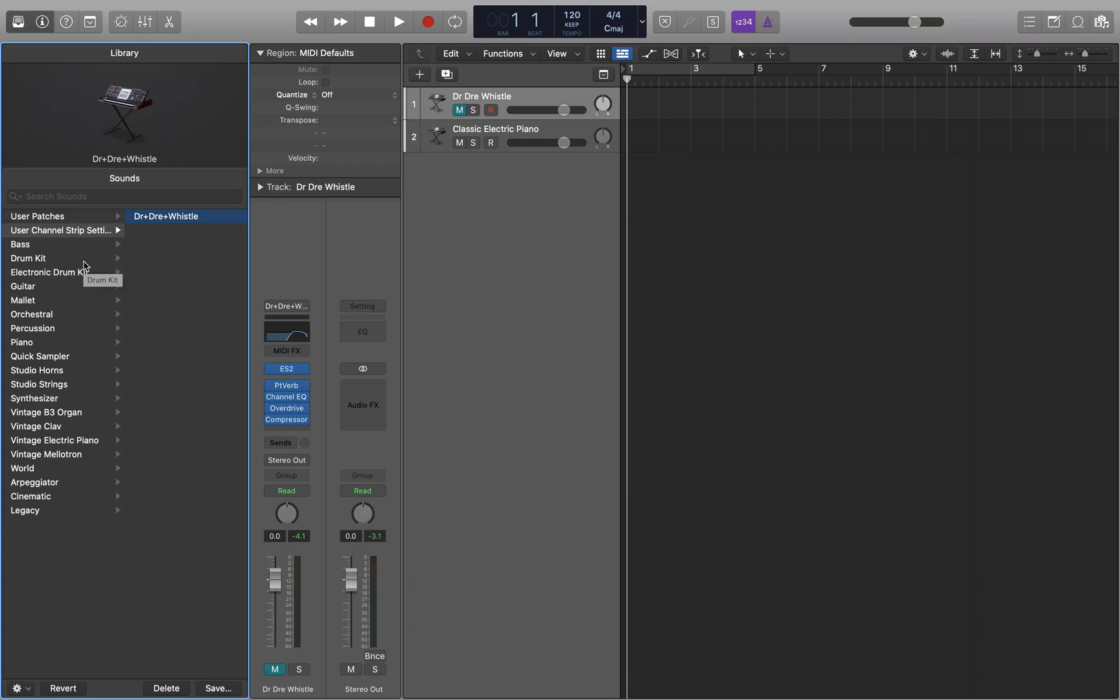
{"action": "mouse_move", "coordinate": [126, 162]}
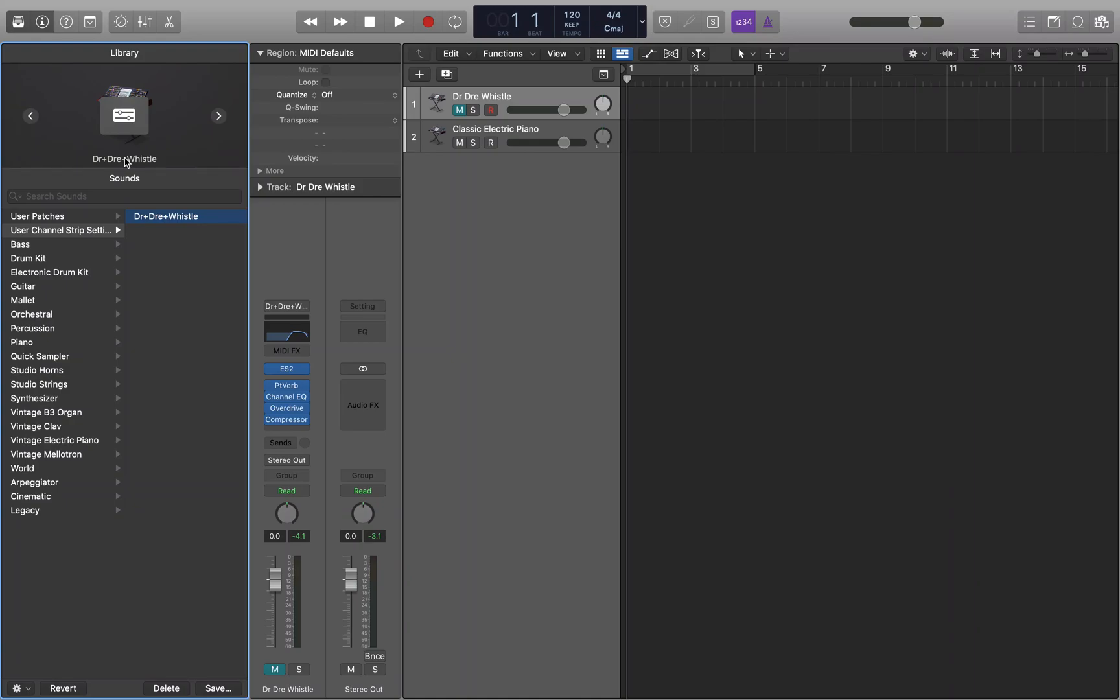
{"action": "left_click", "coordinate": [218, 688]}
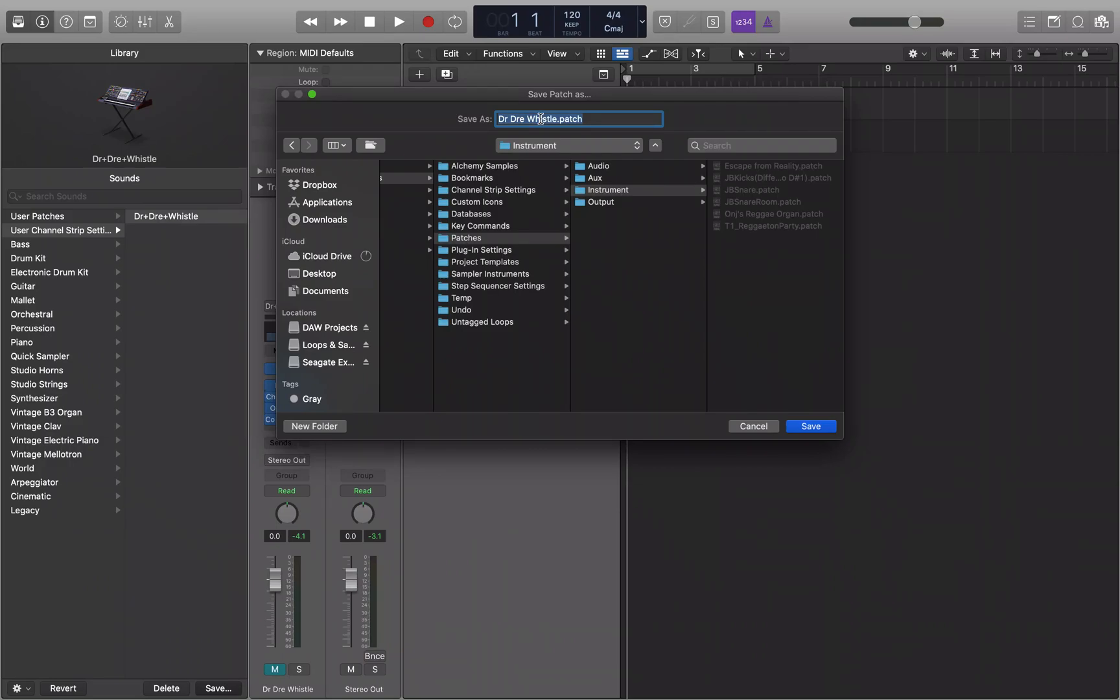
{"action": "left_click", "coordinate": [811, 430]}
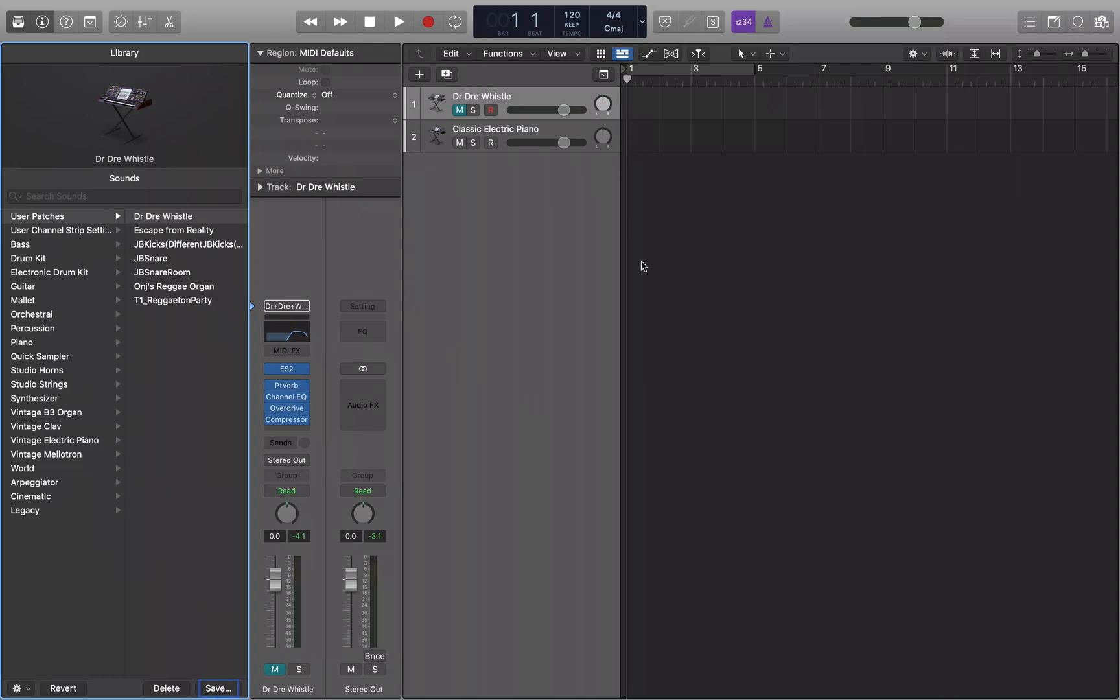
Delete both existing tracks and create one new software instrument track with the default patch.
{"action": "left_click", "coordinate": [641, 275]}
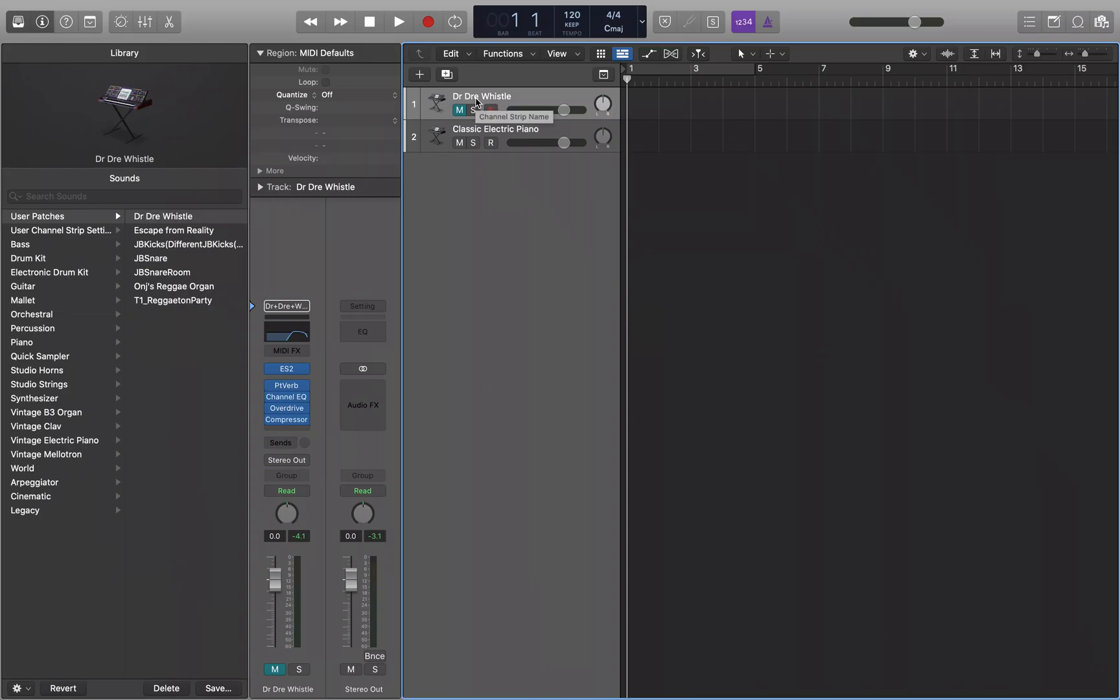
{"action": "key", "text": "super+BackSpace"}
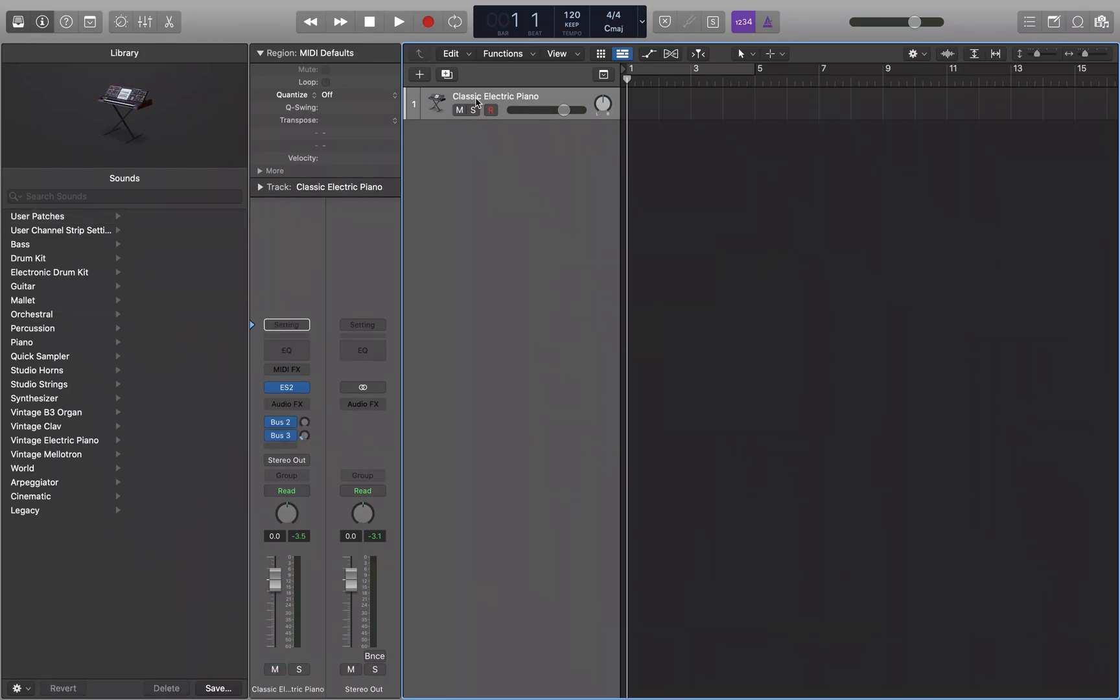
{"action": "key", "text": "super+BackSpace"}
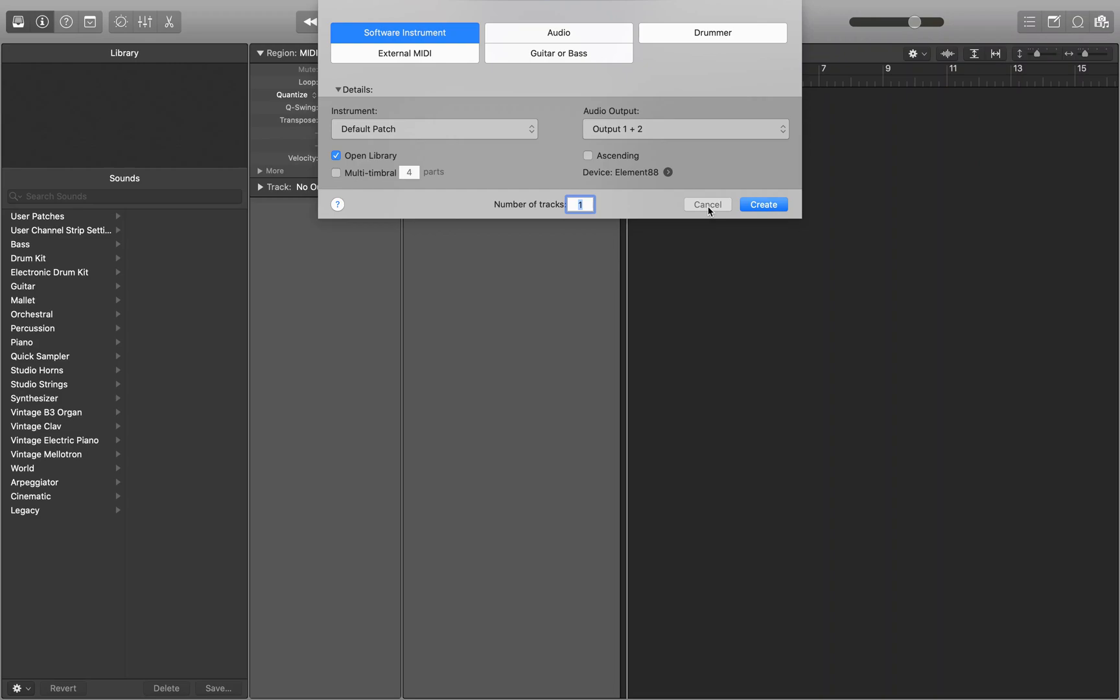
{"action": "left_click", "coordinate": [405, 37]}
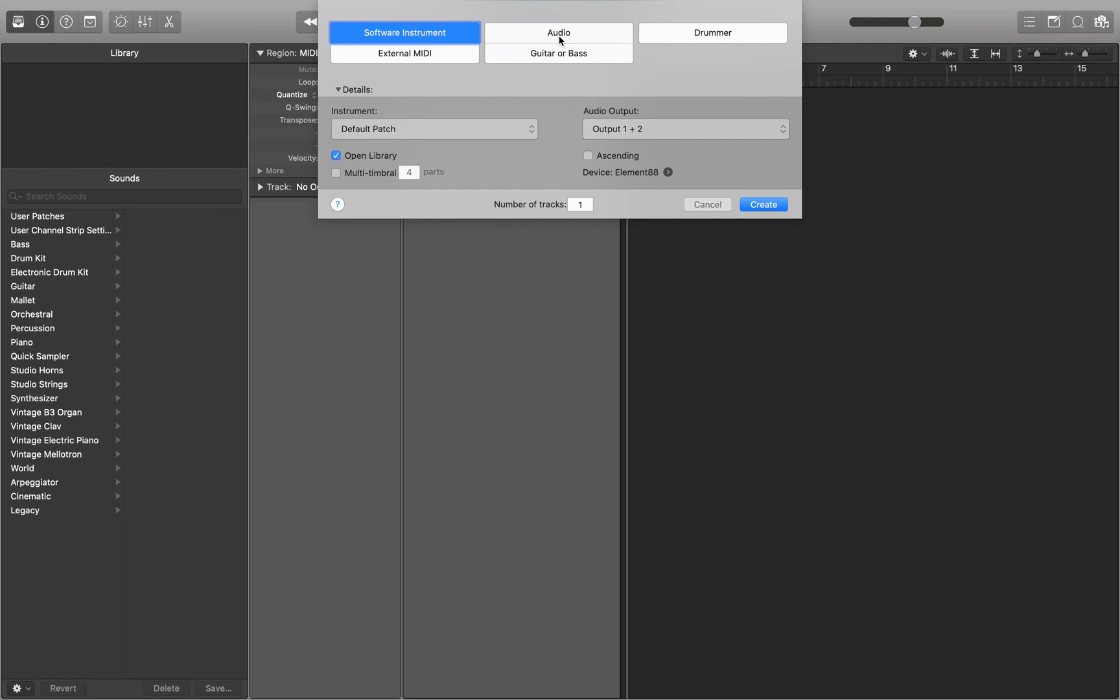
{"action": "left_click", "coordinate": [764, 206]}
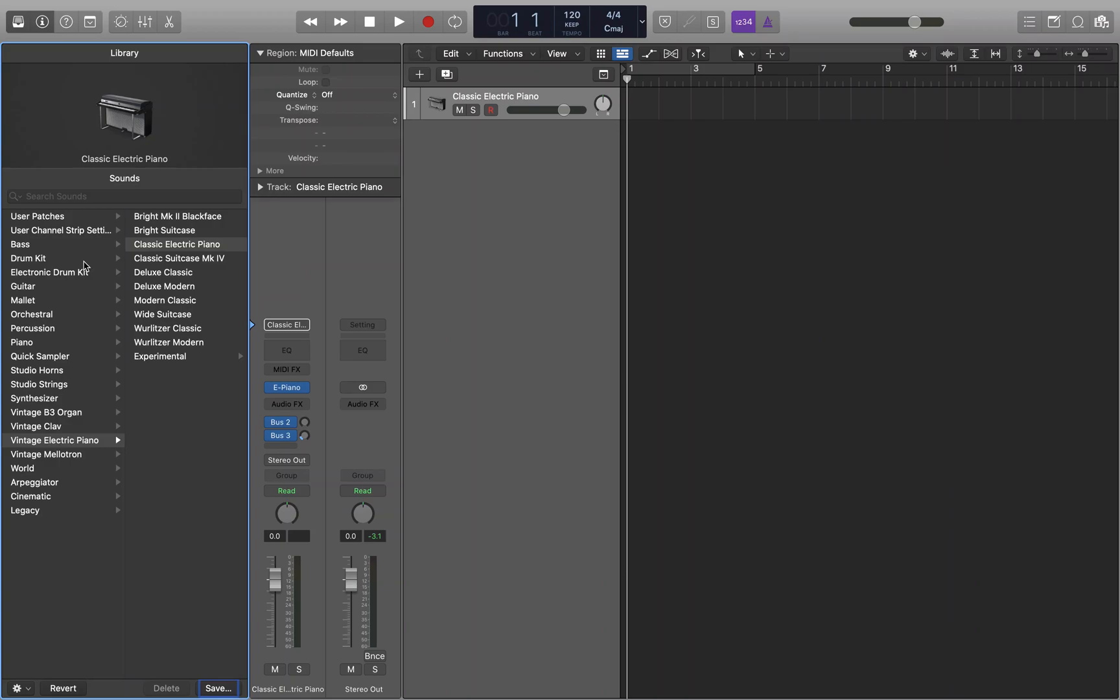
Load the Dr Dre Whistle user patch from the Library onto the new Classic Electric Piano track.
{"action": "left_click", "coordinate": [125, 196]}
{"action": "key", "text": "Tab"}
{"action": "left_click", "coordinate": [65, 443]}
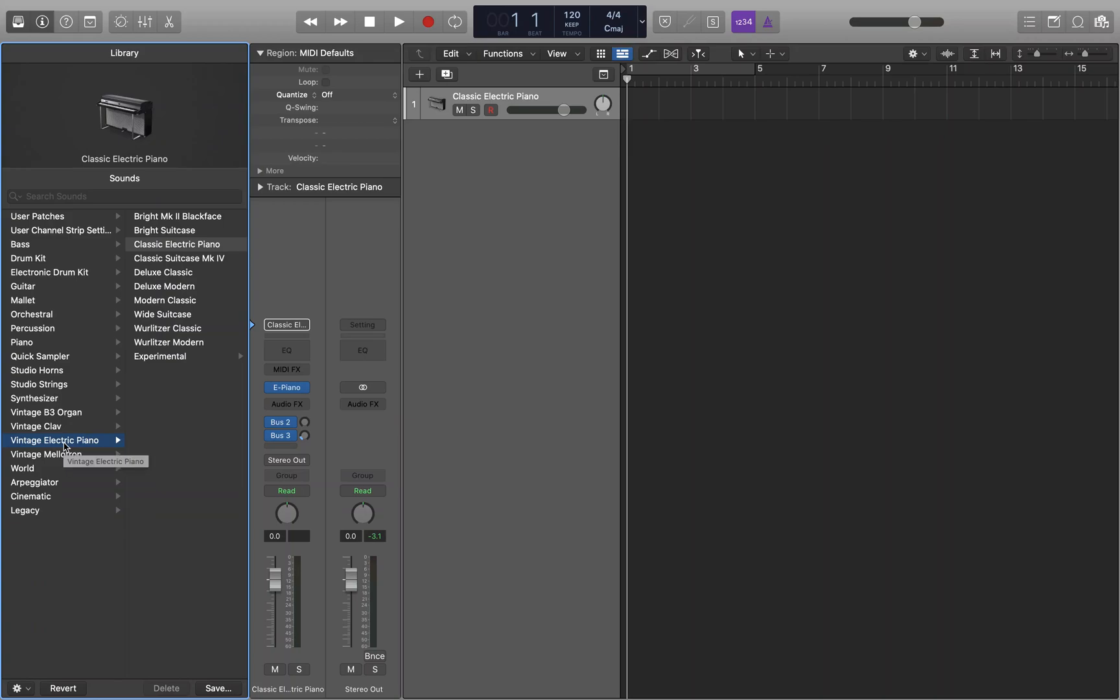
{"action": "left_click", "coordinate": [65, 231]}
{"action": "left_click", "coordinate": [64, 220]}
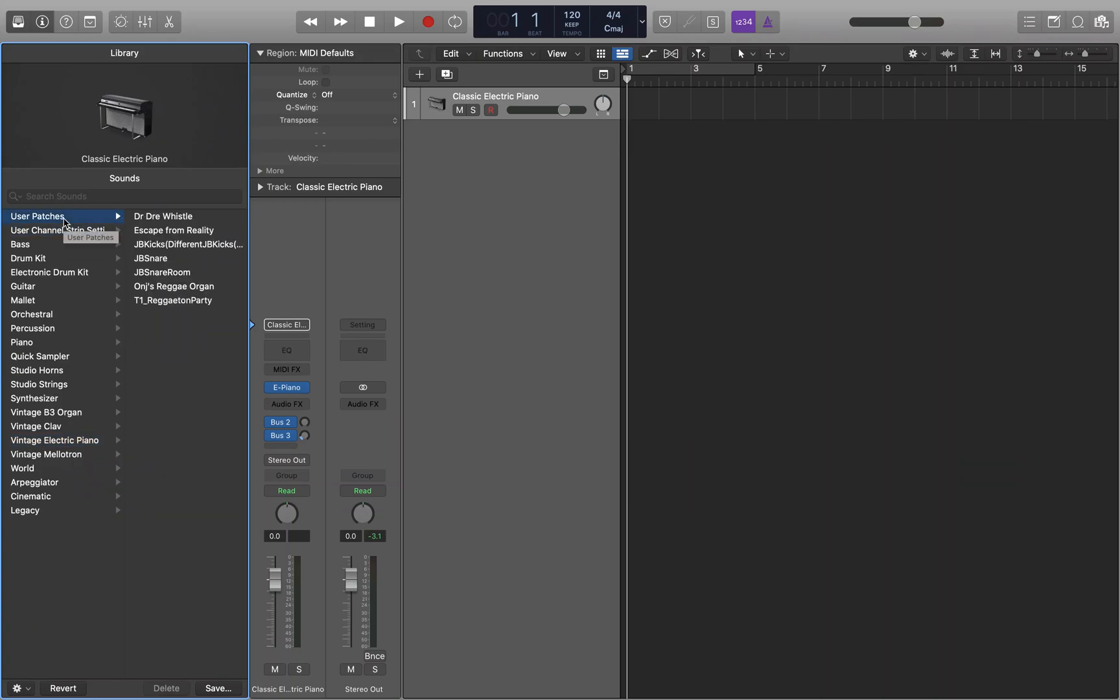
{"action": "left_click", "coordinate": [188, 219]}
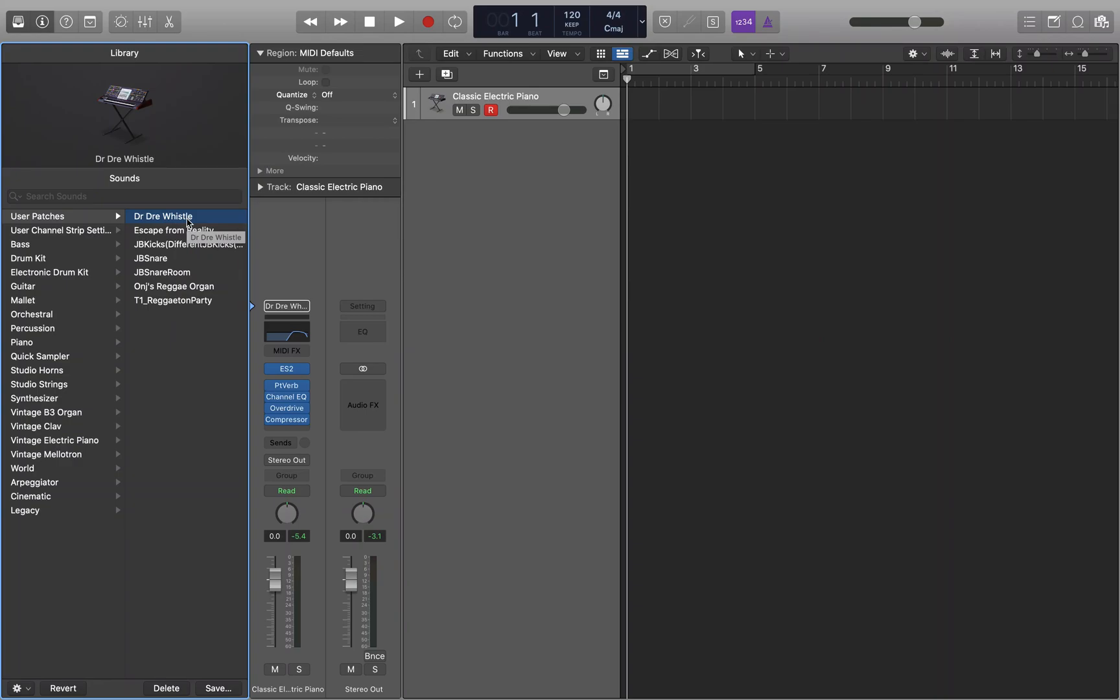
Switch to Finder and locate Dr Dre Whistle.patch in the Instrument subfolder of the Patches folder.
{"action": "key", "text": "super+Tab"}
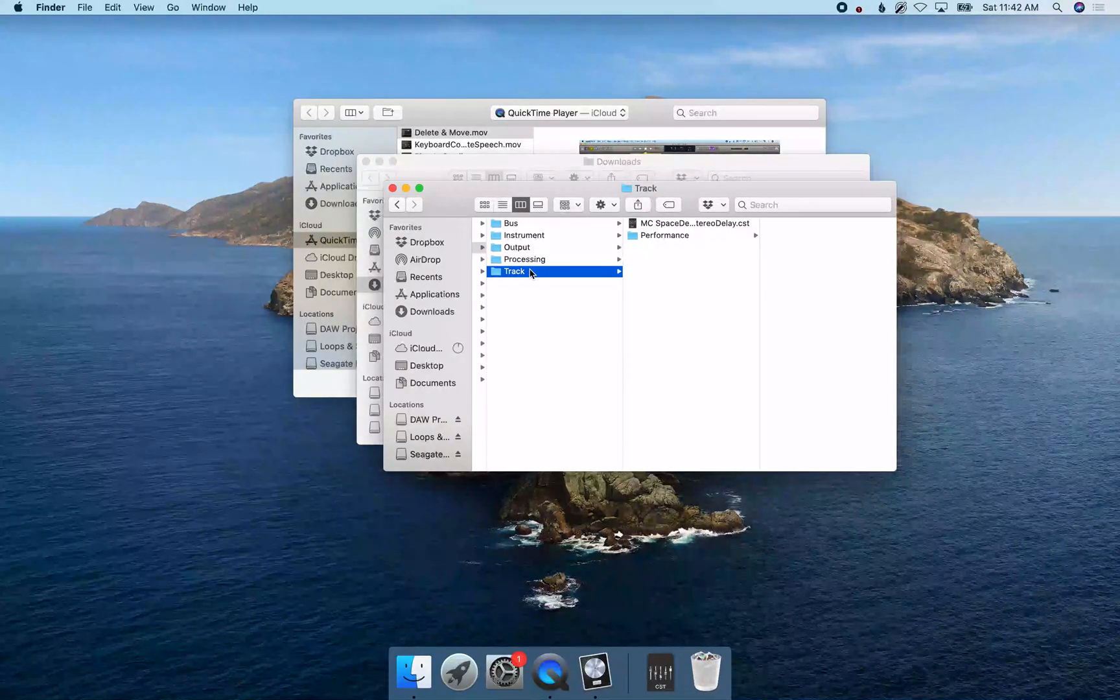
{"action": "left_click", "coordinate": [554, 258]}
{"action": "left_click", "coordinate": [552, 272]}
{"action": "key", "text": "Left"}
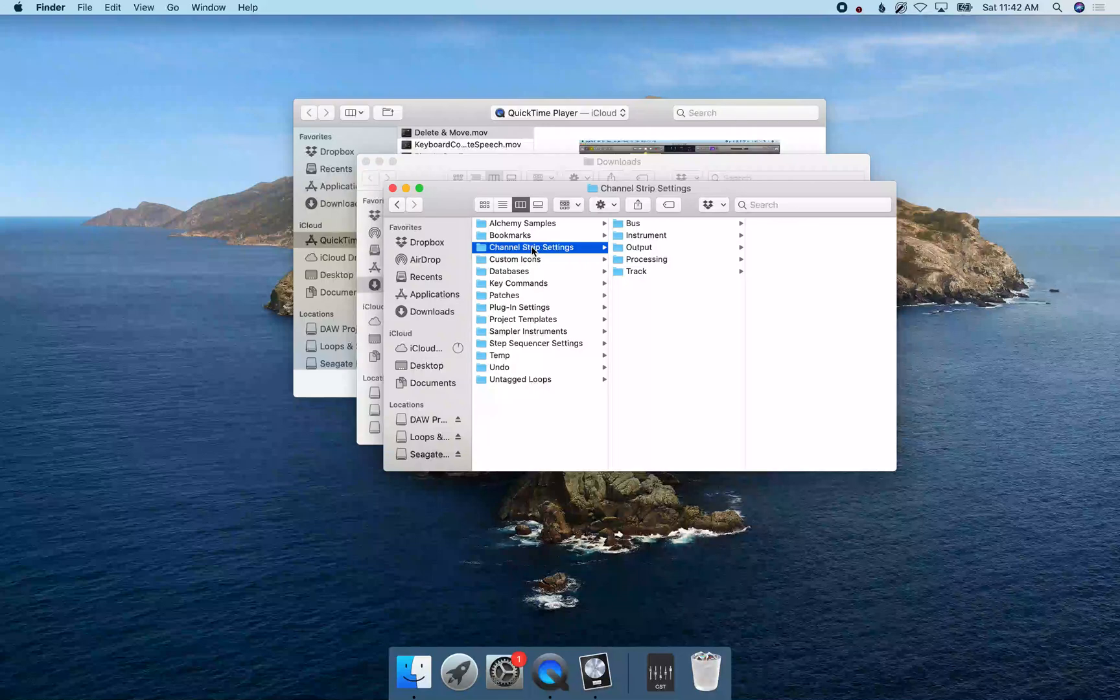
{"action": "left_click", "coordinate": [534, 263]}
{"action": "left_click", "coordinate": [536, 276]}
{"action": "left_click", "coordinate": [536, 288]}
{"action": "left_click", "coordinate": [538, 300]}
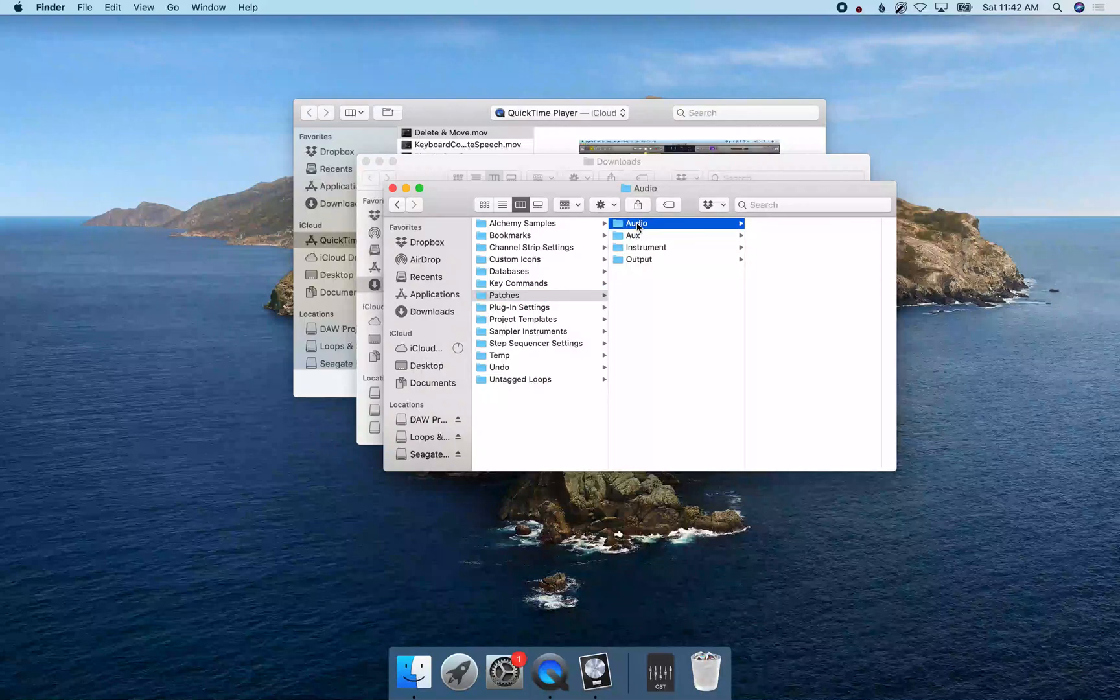
{"action": "left_click", "coordinate": [672, 237]}
{"action": "left_click", "coordinate": [674, 248]}
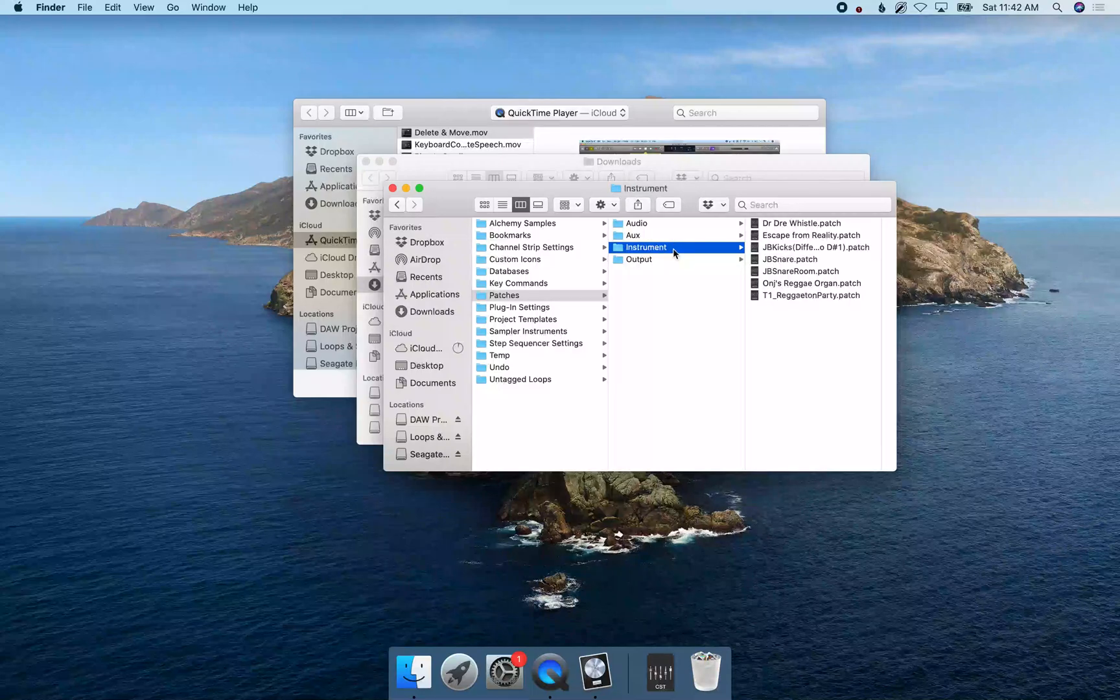
{"action": "key", "text": "Right"}
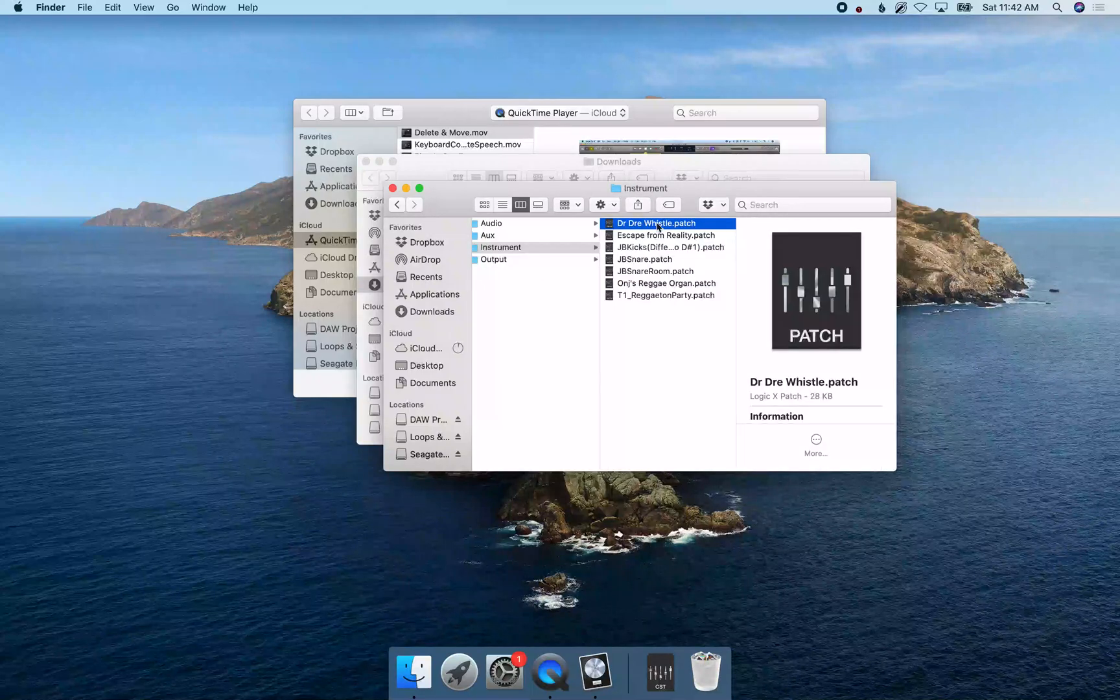